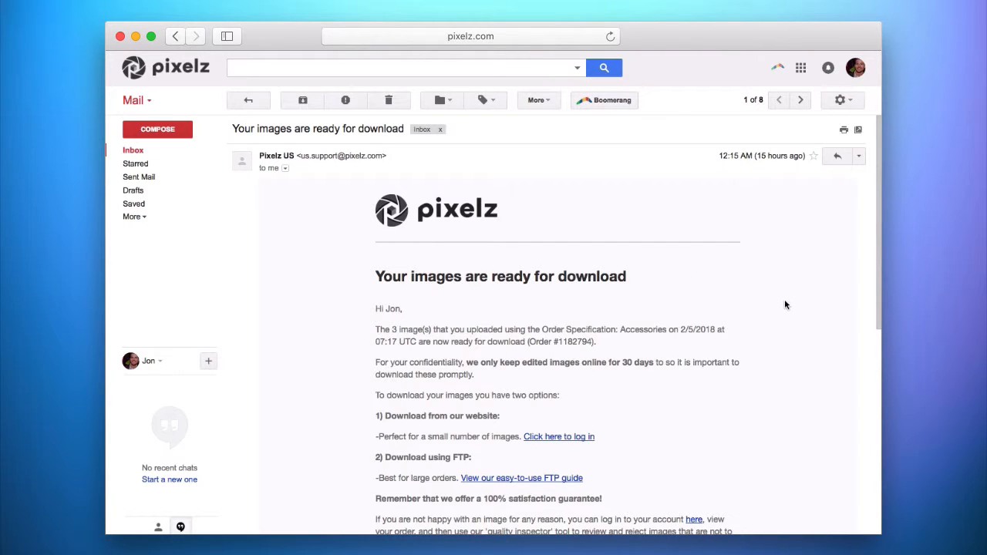
Step: Follow the website login link in the images-ready email and view the Accessories order from the order feed
{"action": "scroll", "coordinate": [648, 306], "scroll_direction": "down", "scroll_amount": 3}
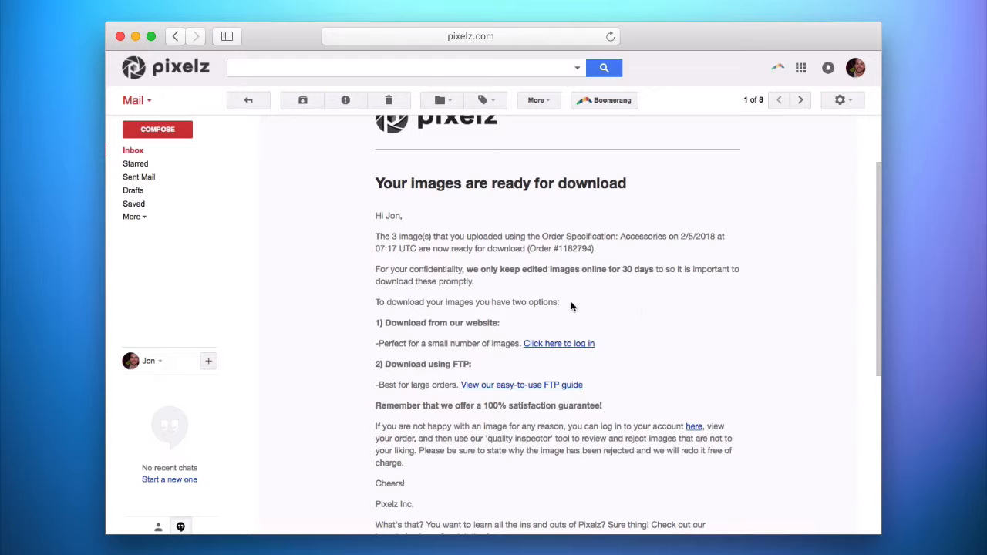
{"action": "left_click", "coordinate": [557, 342]}
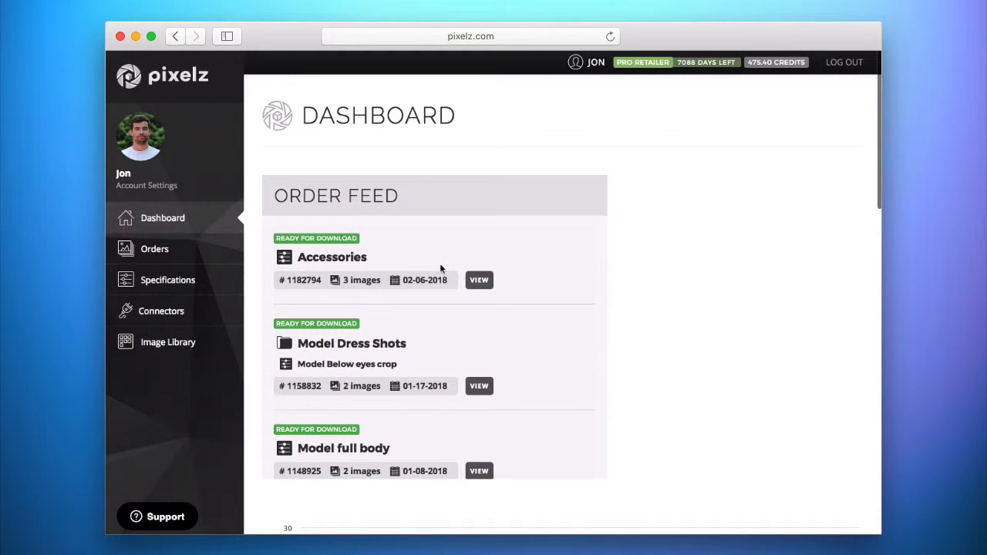
{"action": "left_click", "coordinate": [479, 281]}
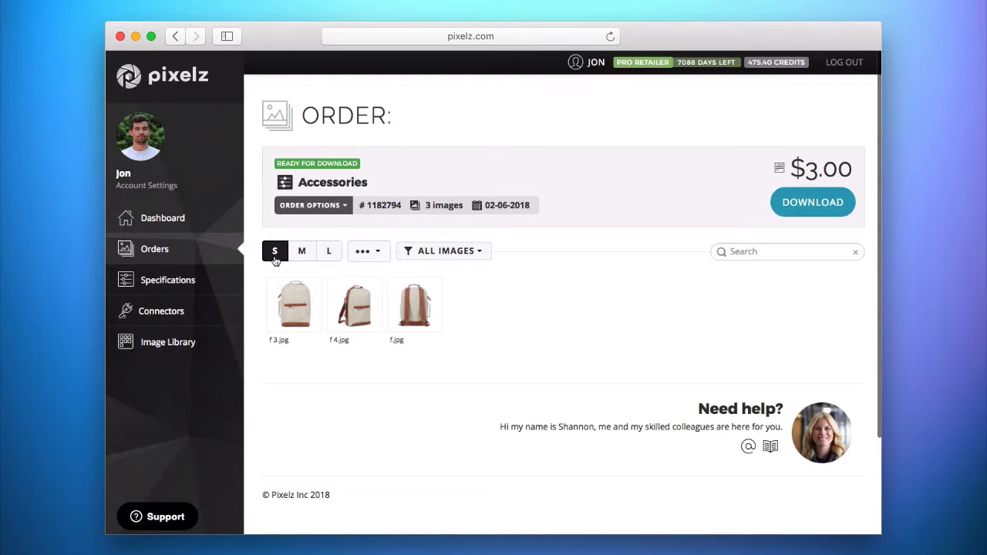
Step: Preview the order's thumbnails in medium and large sizes, and return them to small
{"action": "left_click", "coordinate": [301, 252]}
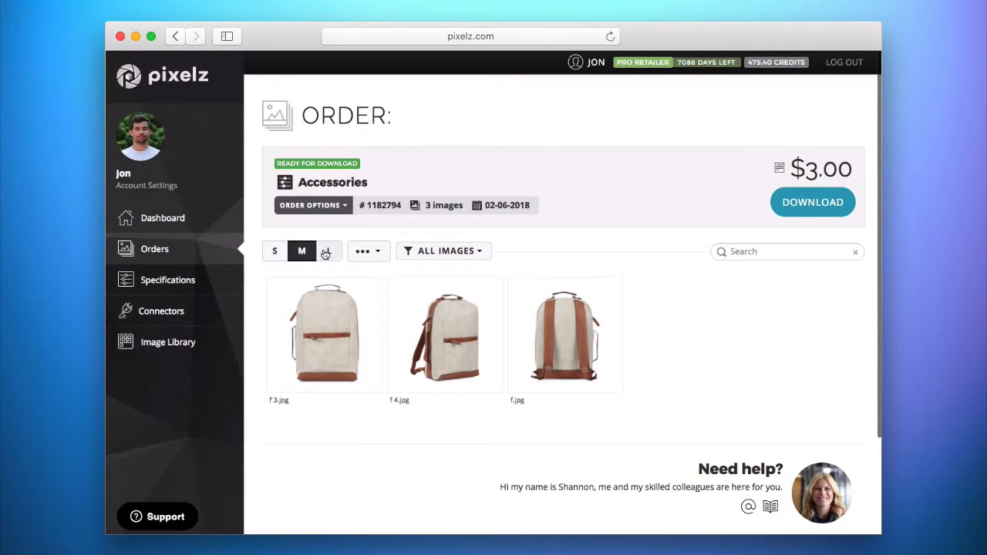
{"action": "left_click", "coordinate": [327, 252]}
{"action": "left_click", "coordinate": [274, 252]}
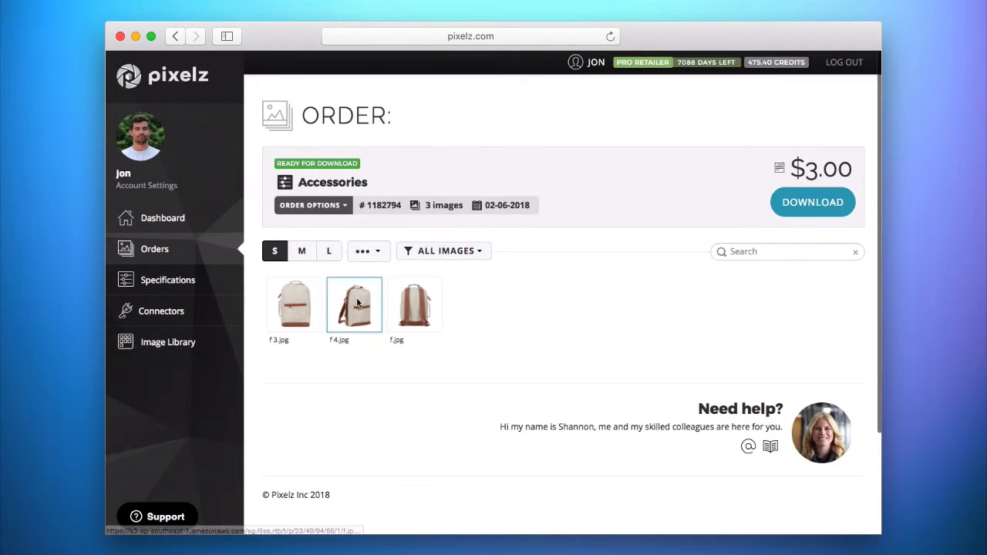
Step: Add a horizontal helper guide with medium thumbnails and align it with the bottom edge of the backpacks
{"action": "scroll", "coordinate": [312, 362], "scroll_direction": "down", "scroll_amount": 1}
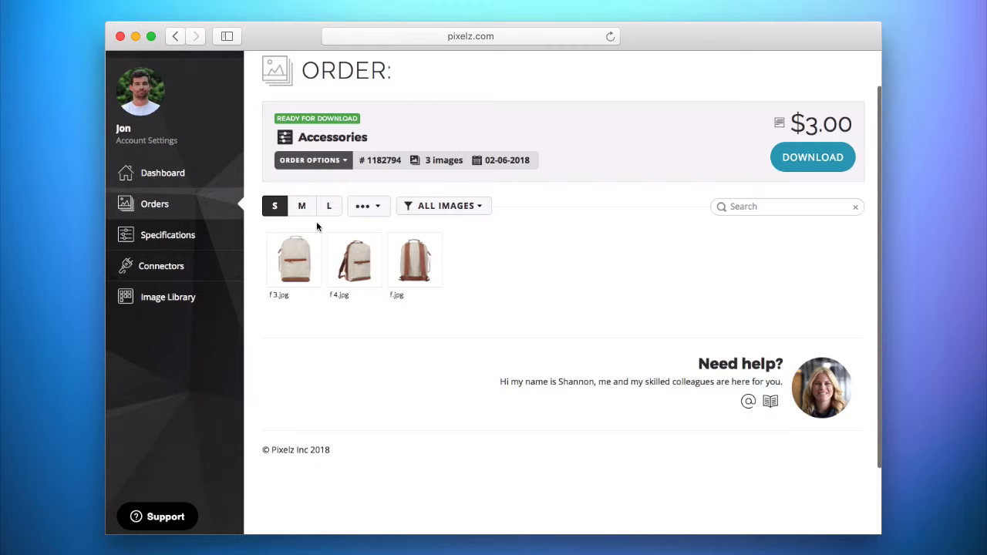
{"action": "left_click", "coordinate": [385, 210]}
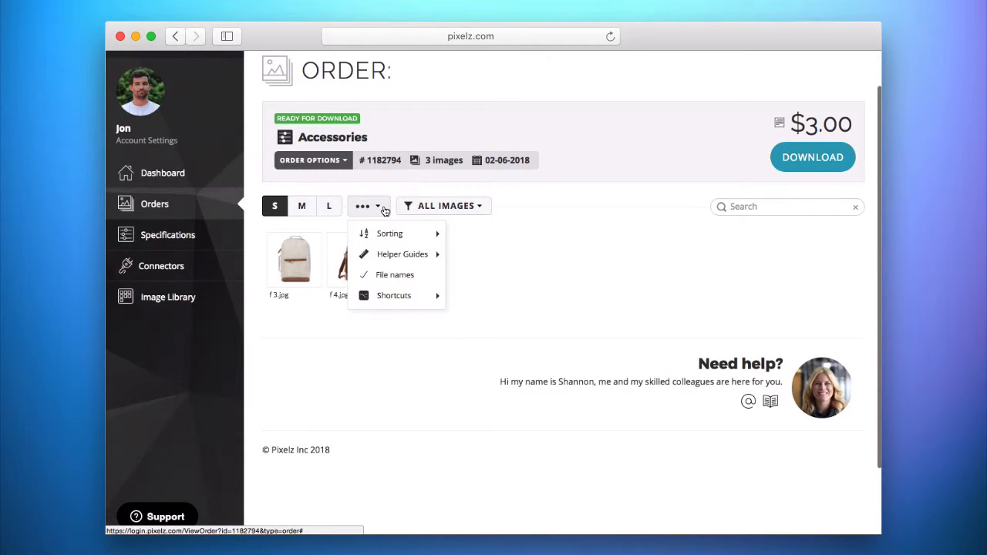
{"action": "mouse_move", "coordinate": [400, 299]}
{"action": "mouse_move", "coordinate": [414, 239]}
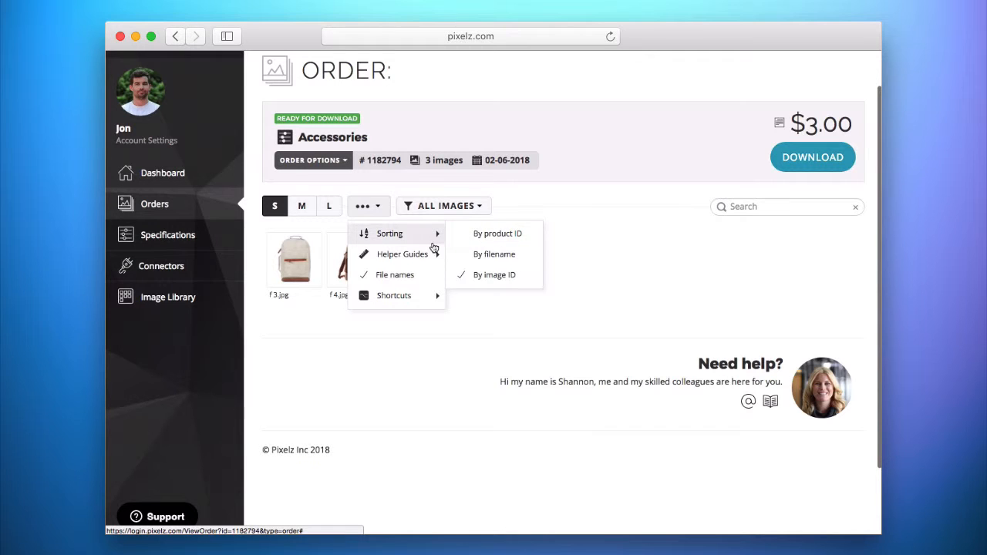
{"action": "mouse_move", "coordinate": [424, 263]}
{"action": "scroll", "coordinate": [424, 262], "scroll_direction": "up", "scroll_amount": 1}
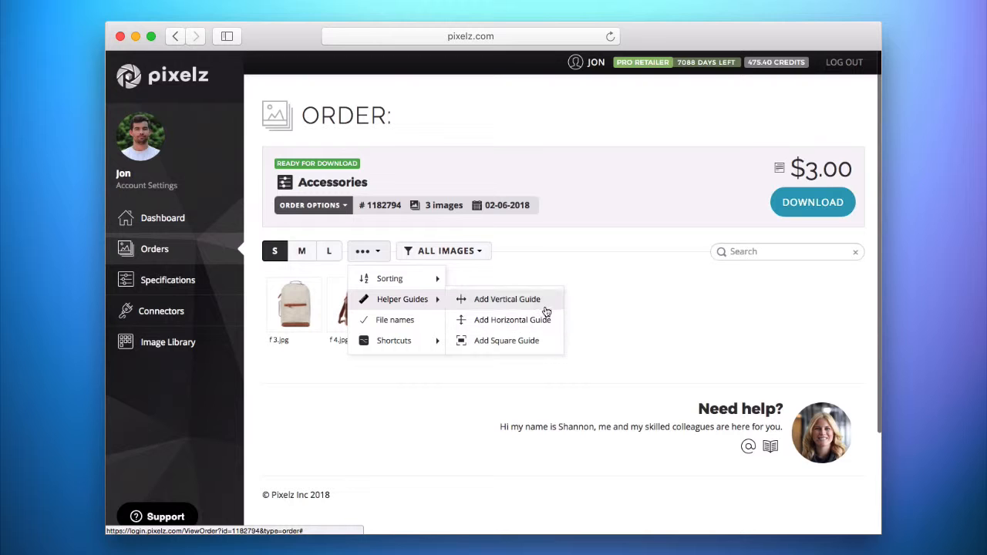
{"action": "left_click", "coordinate": [498, 321]}
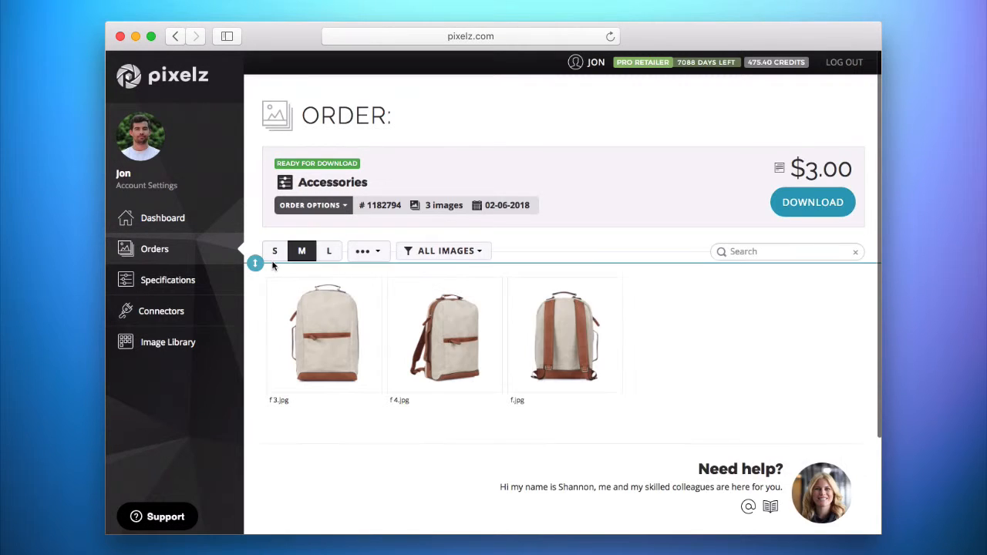
{"action": "left_click_drag", "start_coordinate": [255, 265], "coordinate": [256, 384]}
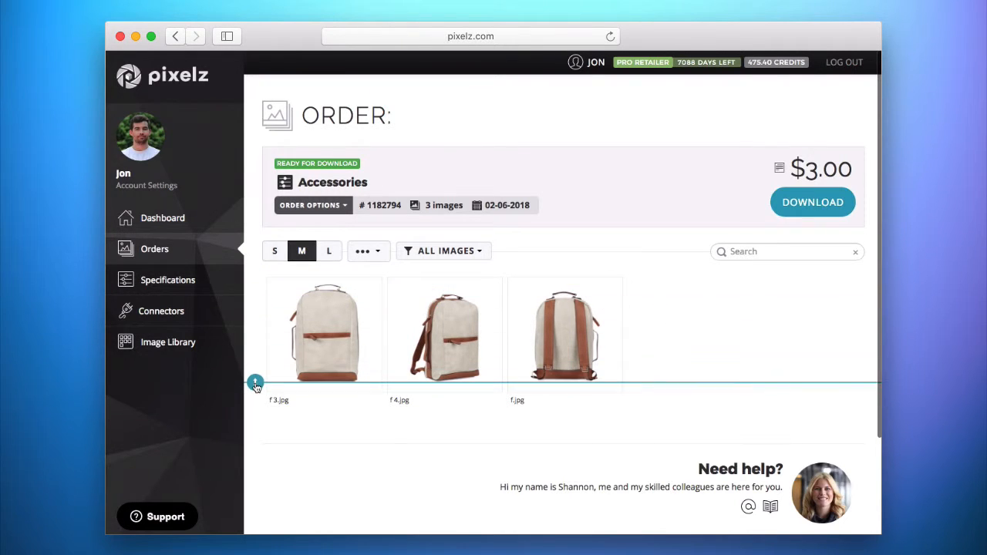
Step: Add a second horizontal helper guide and align it with the top of the f 3.jpg backpack
{"action": "left_click", "coordinate": [367, 251]}
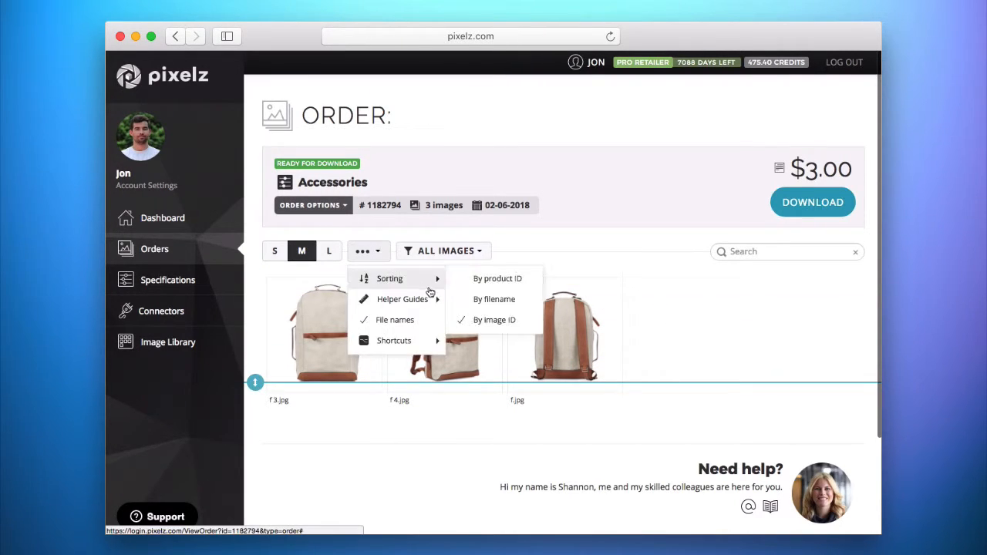
{"action": "mouse_move", "coordinate": [446, 300]}
{"action": "left_click", "coordinate": [474, 319]}
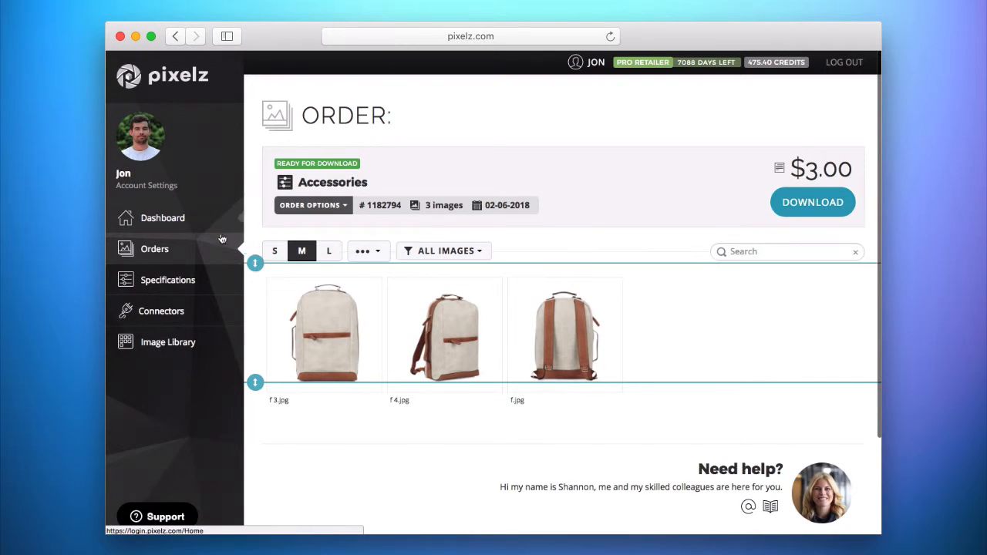
{"action": "left_click_drag", "start_coordinate": [255, 265], "coordinate": [255, 284]}
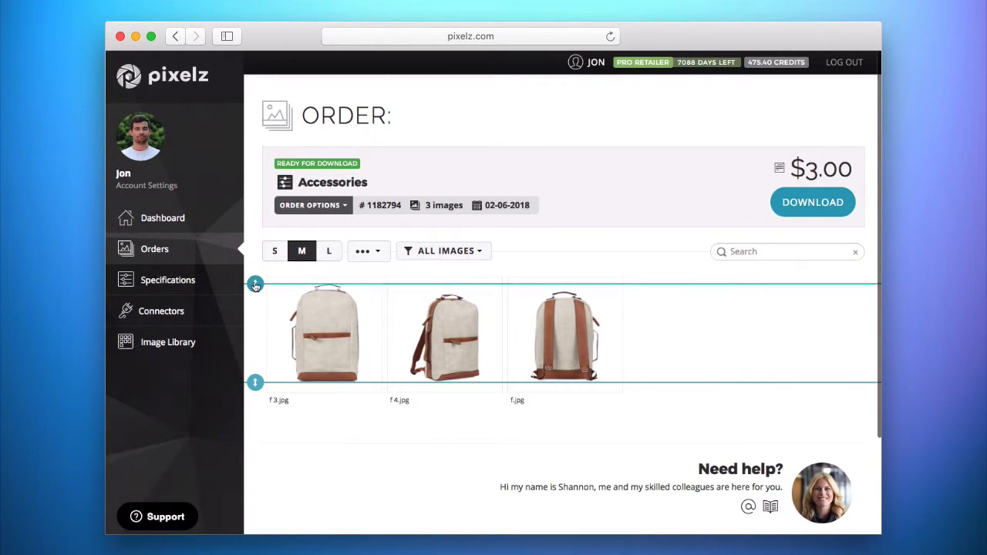
Step: Add a vertical helper guide and align it with the right edge of the f 3.jpg backpack
{"action": "left_click", "coordinate": [362, 252]}
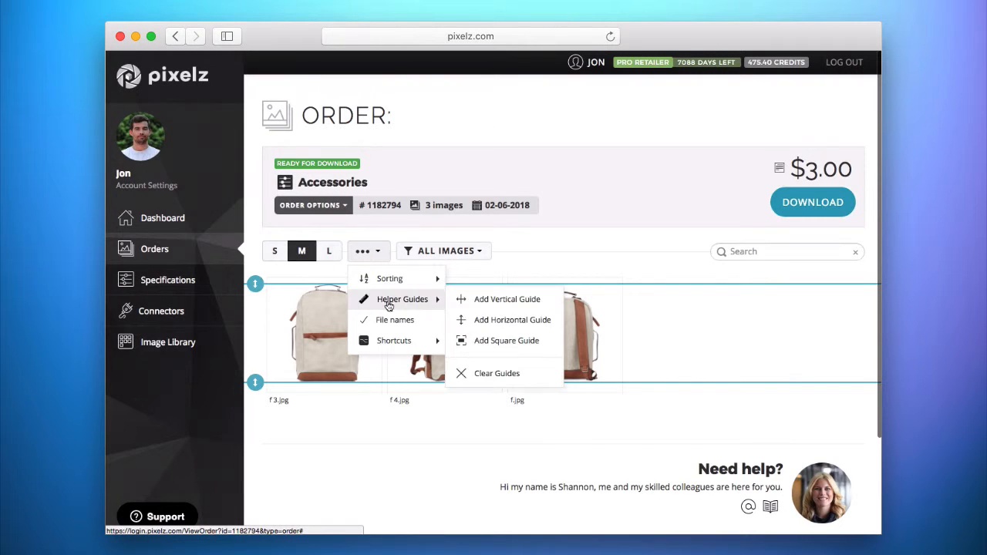
{"action": "left_click", "coordinate": [481, 302]}
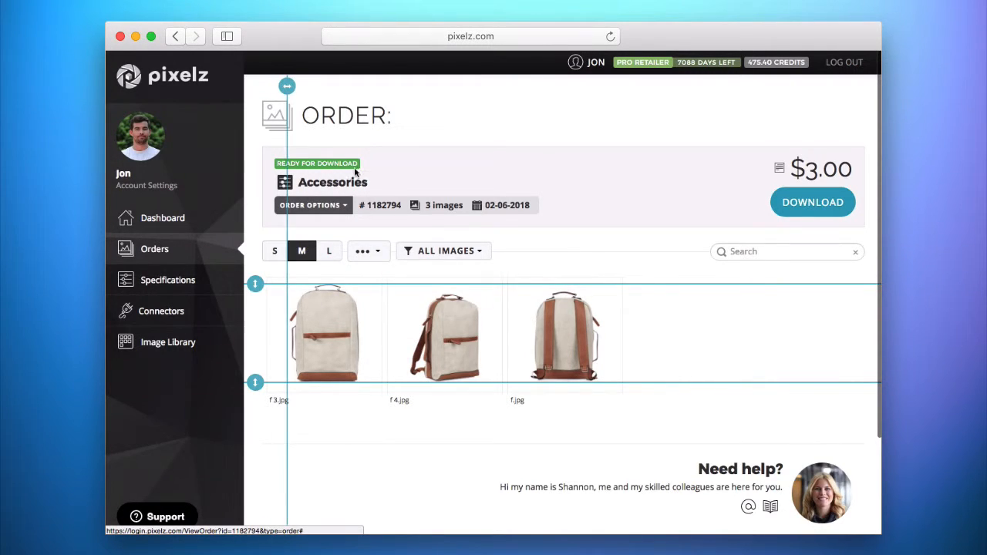
{"action": "left_click_drag", "start_coordinate": [285, 88], "coordinate": [290, 87]}
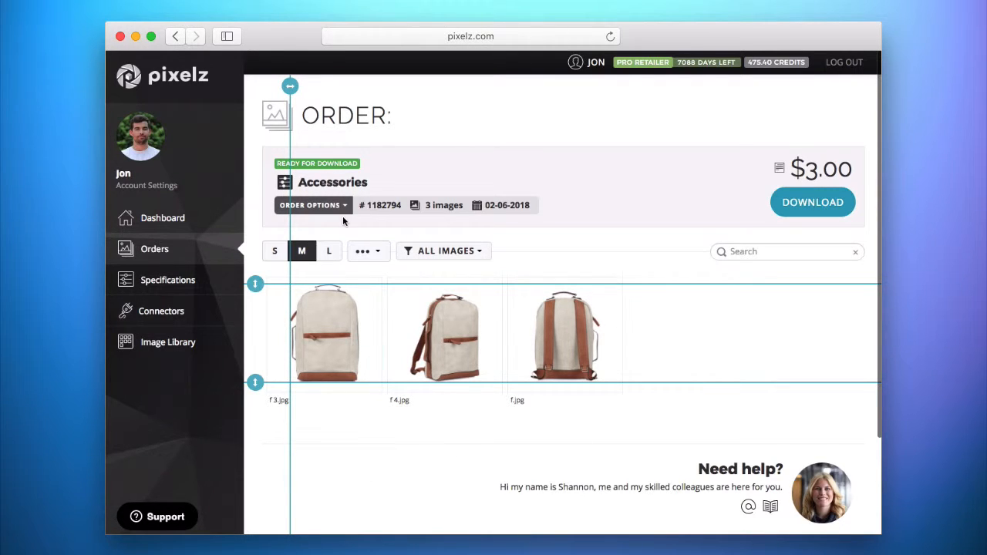
{"action": "left_click_drag", "start_coordinate": [290, 88], "coordinate": [364, 96]}
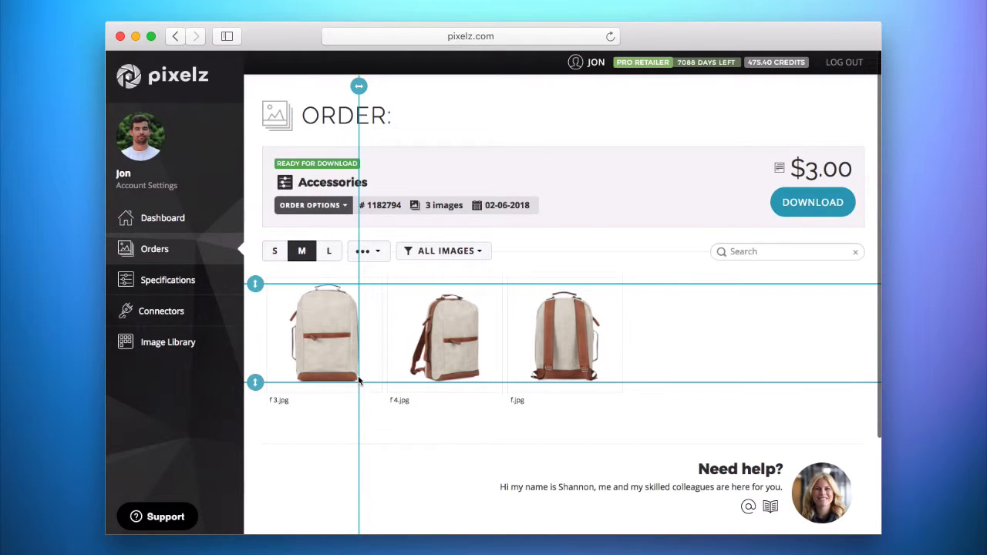
Step: Add a square helper guide fitted around the f 3.jpg backpack and move it over f.jpg to compare sizes
{"action": "left_click", "coordinate": [385, 256]}
{"action": "mouse_move", "coordinate": [428, 303]}
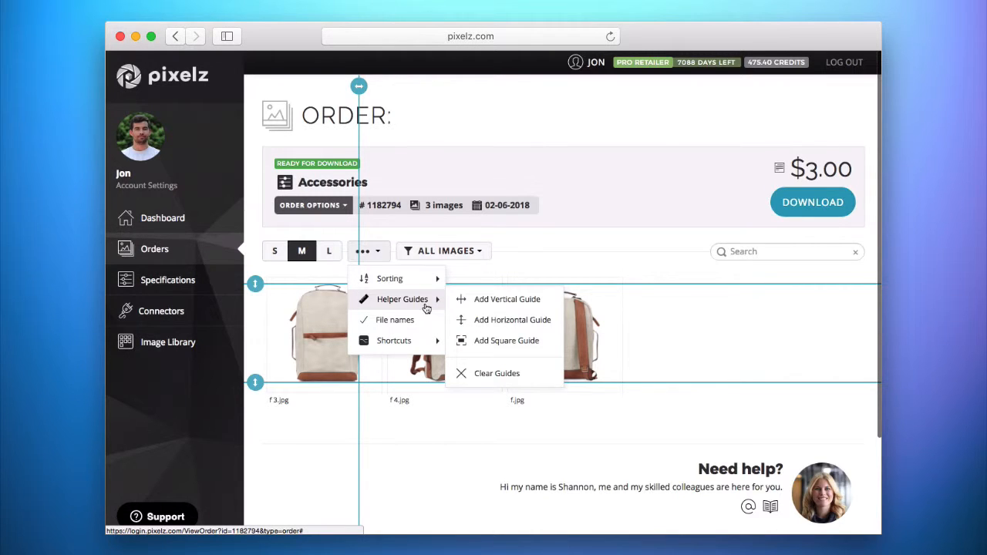
{"action": "left_click", "coordinate": [479, 343]}
{"action": "left_click_drag", "start_coordinate": [468, 262], "coordinate": [388, 308]}
{"action": "left_click_drag", "start_coordinate": [348, 340], "coordinate": [323, 312]}
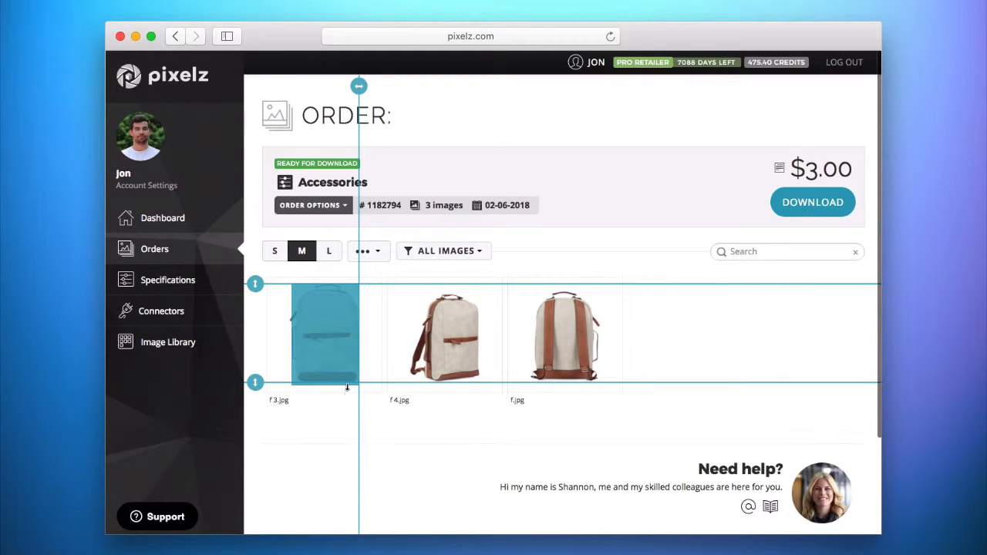
{"action": "left_click_drag", "start_coordinate": [346, 338], "coordinate": [588, 335]}
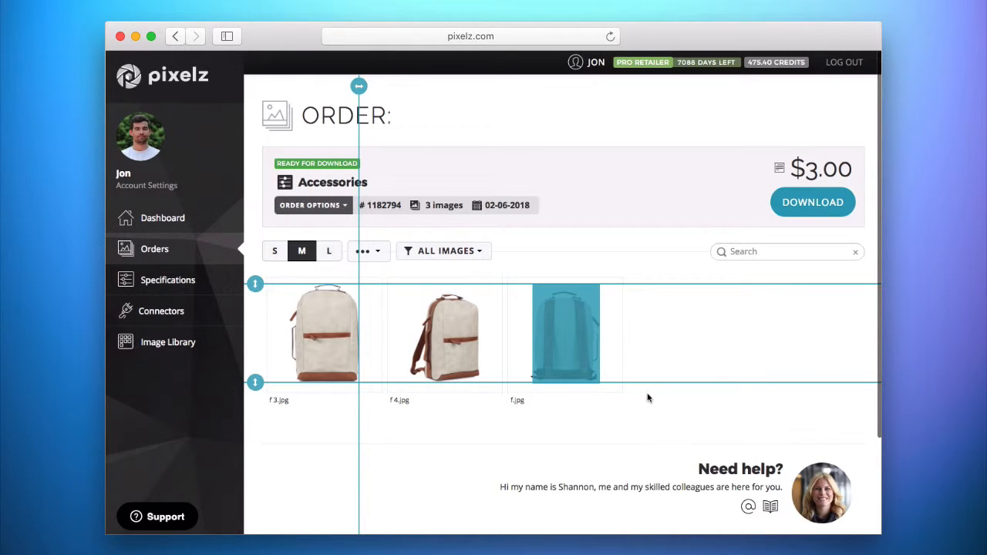
Step: Clear all helper guides from the order images and return the thumbnails to small
{"action": "left_click", "coordinate": [380, 254]}
{"action": "mouse_move", "coordinate": [410, 299]}
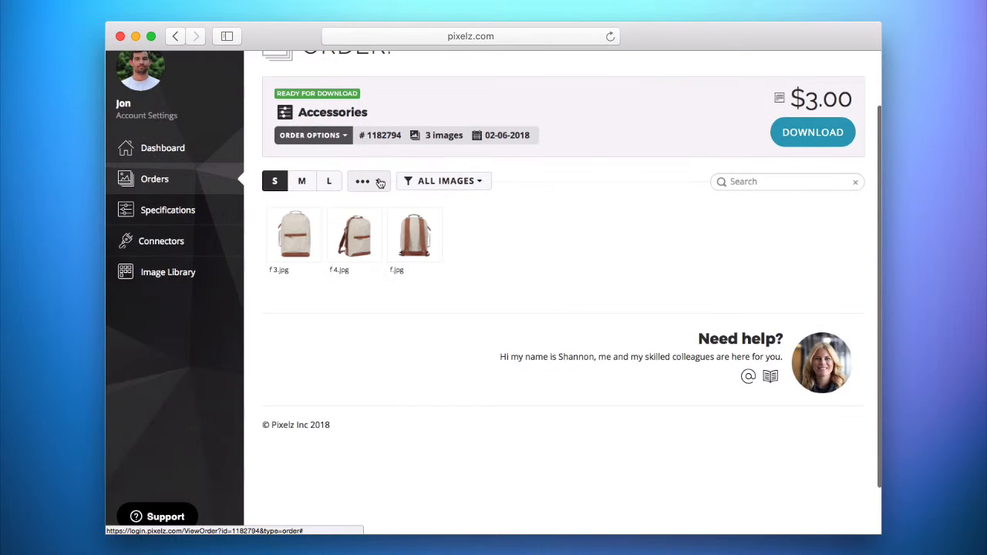
Step: Hide the file names under the thumbnails and show them again
{"action": "left_click", "coordinate": [376, 184]}
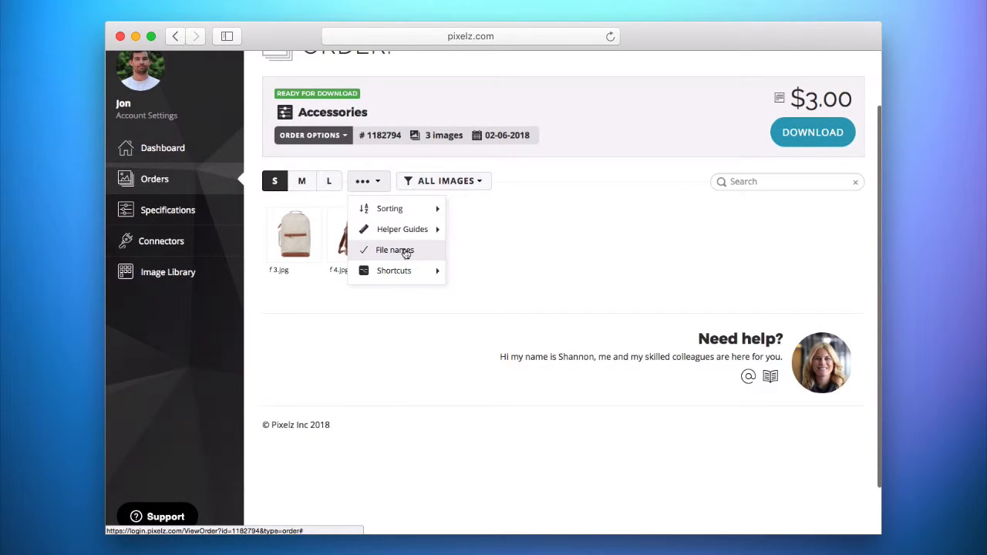
{"action": "left_click", "coordinate": [406, 253]}
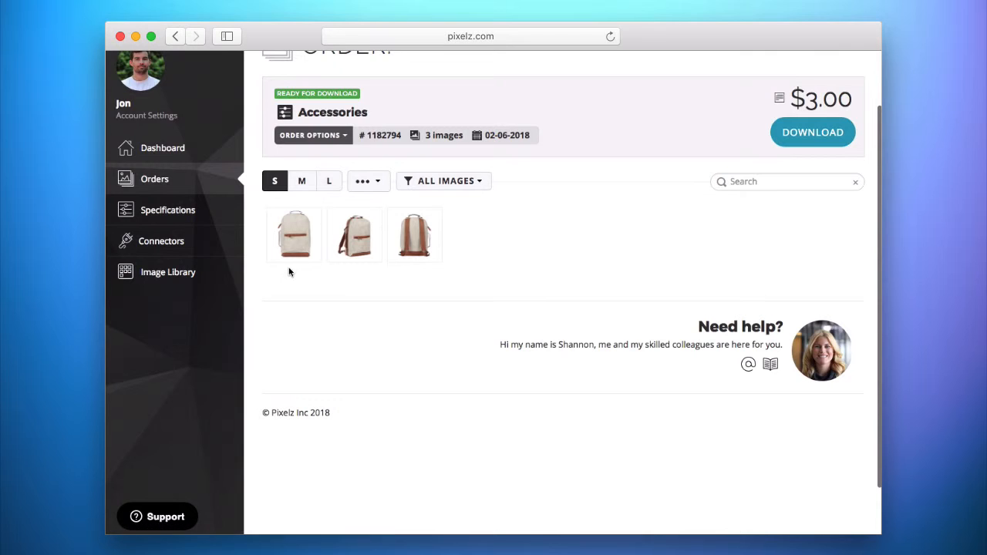
{"action": "left_click", "coordinate": [368, 182]}
{"action": "left_click", "coordinate": [403, 253]}
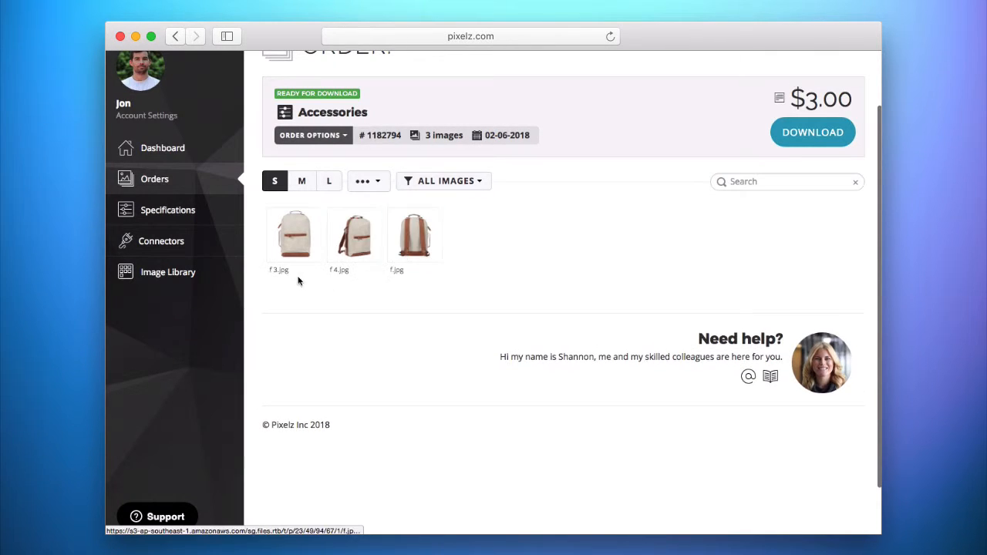
Step: Show the shortcut info, read through the list of image shortcuts, and close it
{"action": "scroll", "coordinate": [370, 266], "scroll_direction": "up", "scroll_amount": 2}
{"action": "left_click", "coordinate": [378, 256]}
{"action": "mouse_move", "coordinate": [406, 342]}
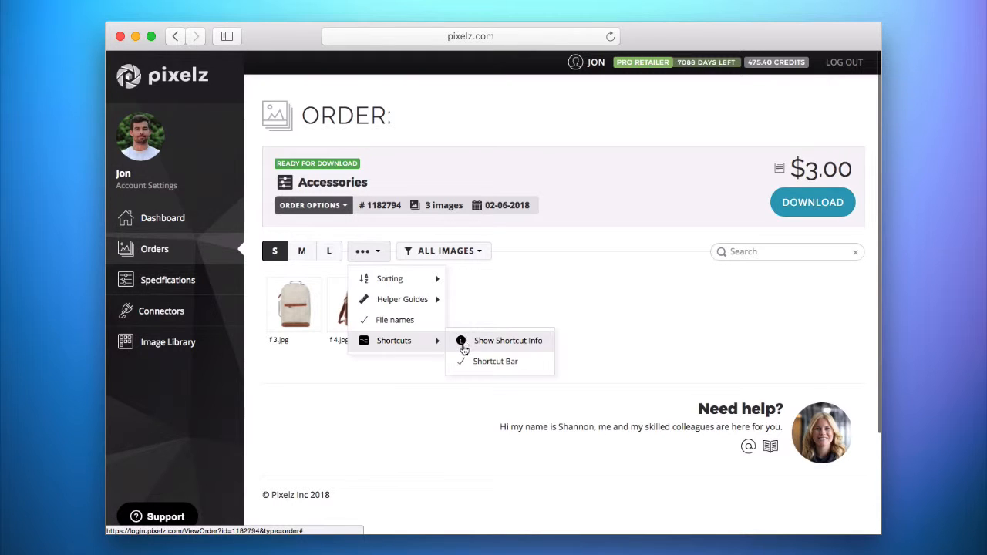
{"action": "left_click", "coordinate": [506, 343]}
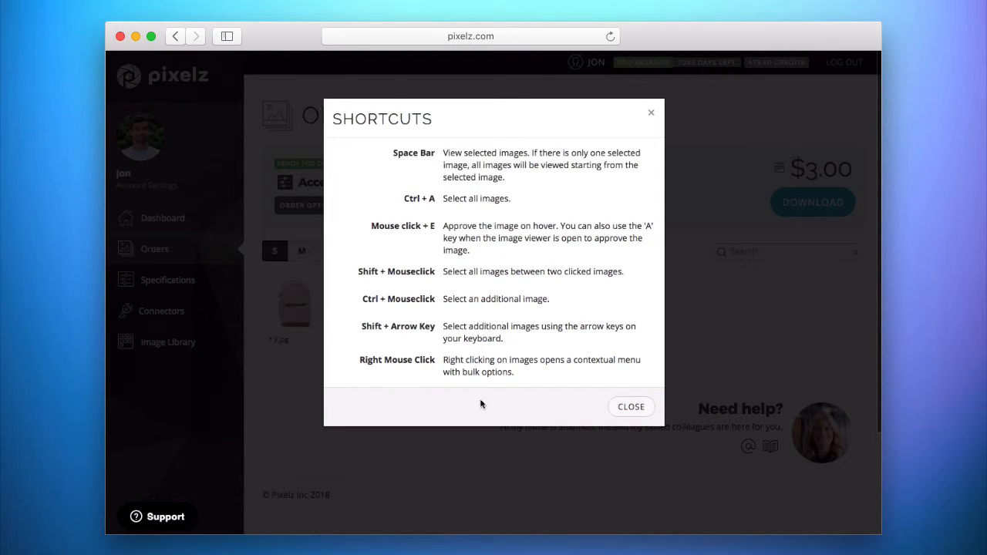
{"action": "left_click", "coordinate": [631, 406]}
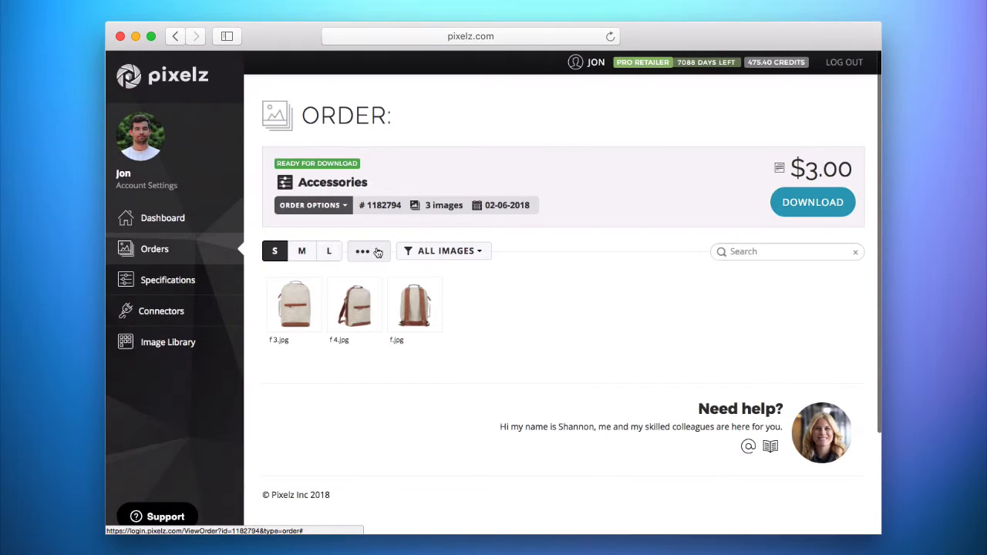
Step: Select the image f 4.jpg with the Shortcut Bar option enabled to display the shortcut bar
{"action": "left_click", "coordinate": [375, 250]}
{"action": "mouse_move", "coordinate": [403, 340]}
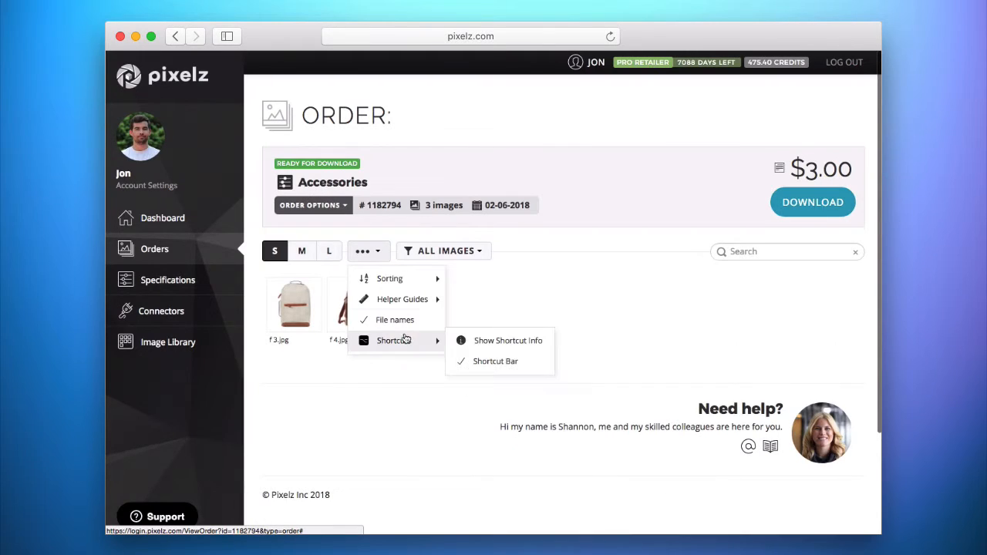
{"action": "left_click", "coordinate": [506, 363]}
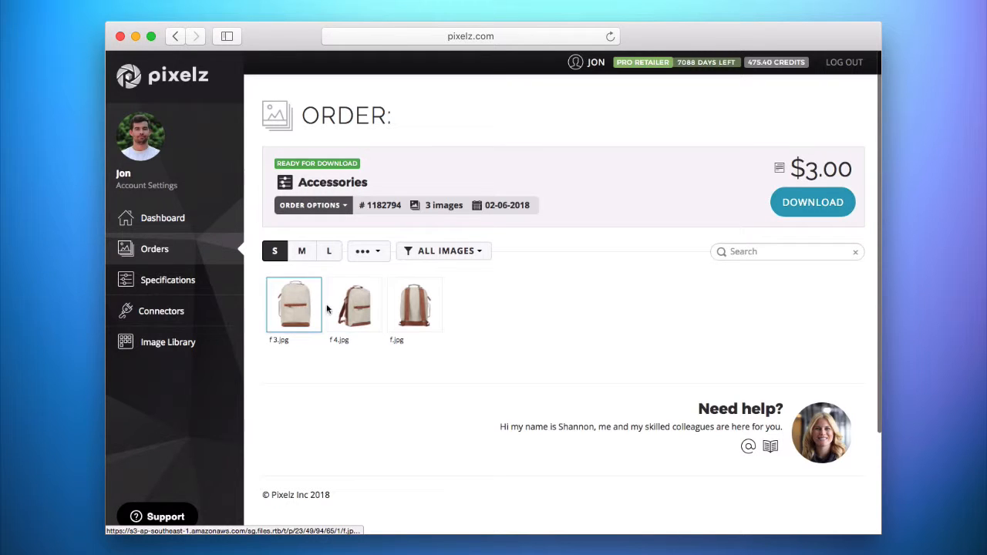
{"action": "left_click", "coordinate": [356, 310]}
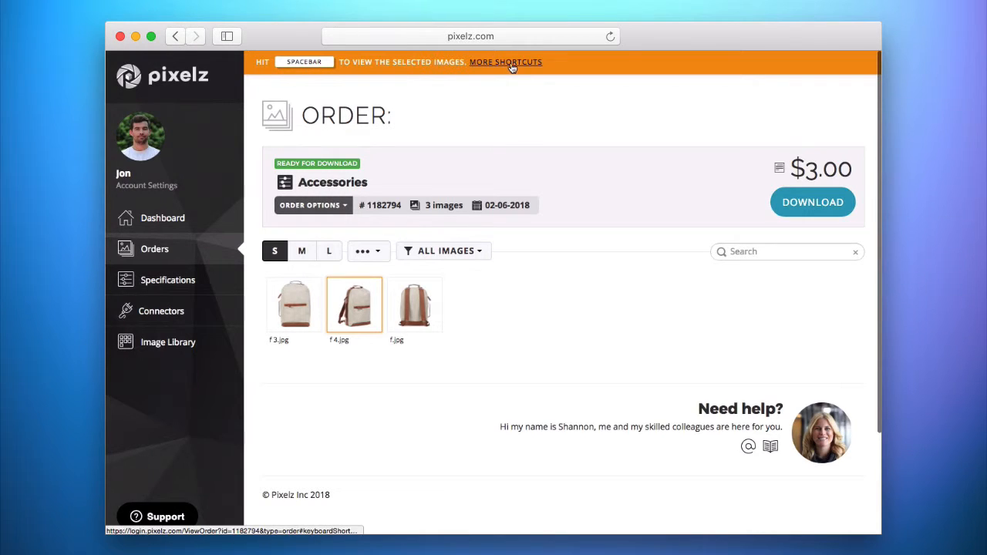
Step: Turn off the Shortcut Bar option for the order page
{"action": "left_click", "coordinate": [386, 255]}
{"action": "mouse_move", "coordinate": [411, 341]}
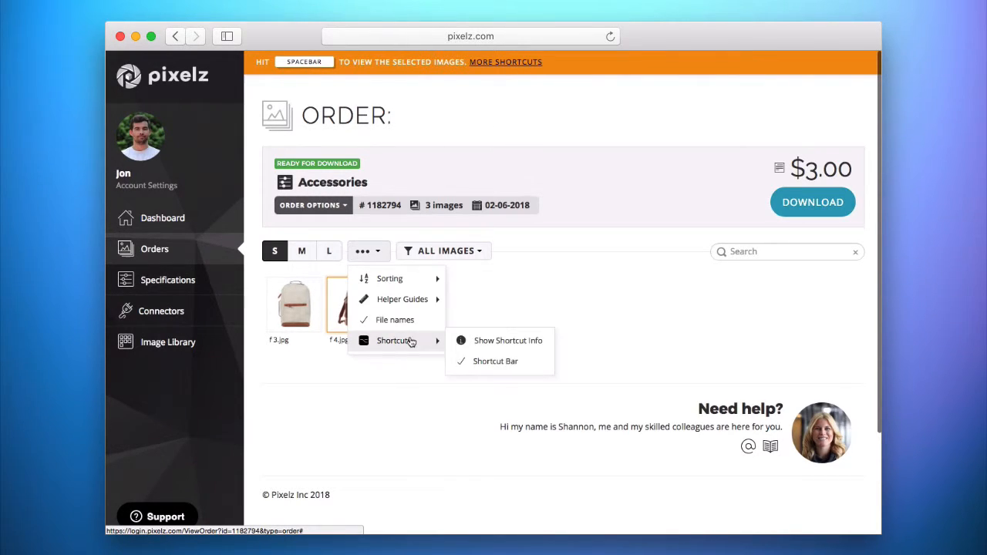
{"action": "left_click", "coordinate": [488, 362]}
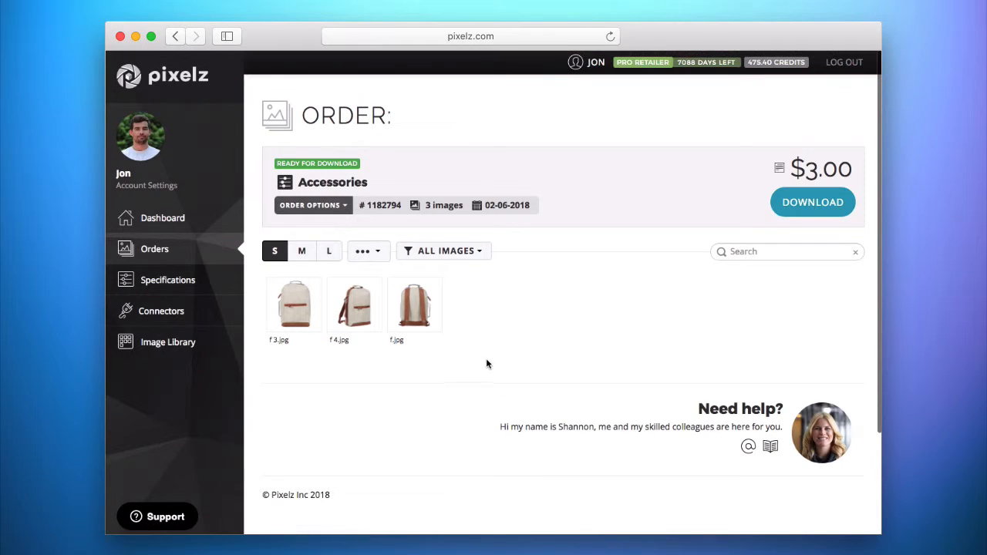
Step: Filter the order's images to show only those marked Ready for download
{"action": "left_click", "coordinate": [479, 255]}
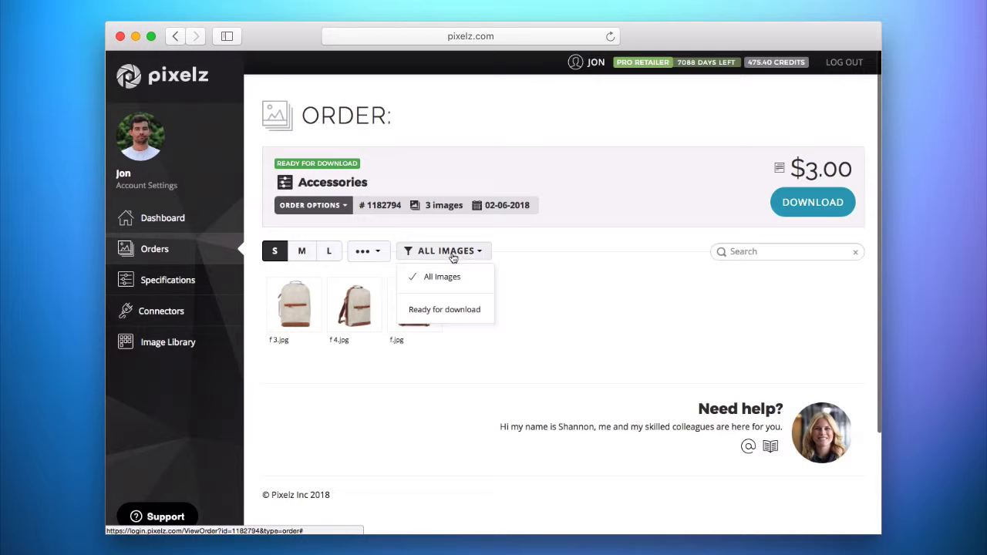
{"action": "left_click", "coordinate": [448, 312]}
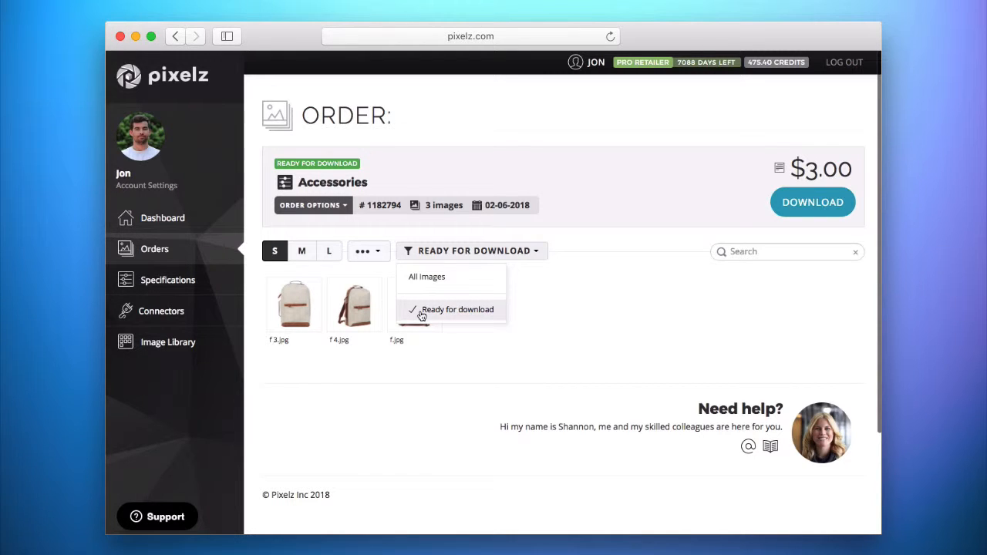
Step: Reset the image filter to All Images and compare the order's originals with the edited images in the Before / After View
{"action": "left_click", "coordinate": [458, 278]}
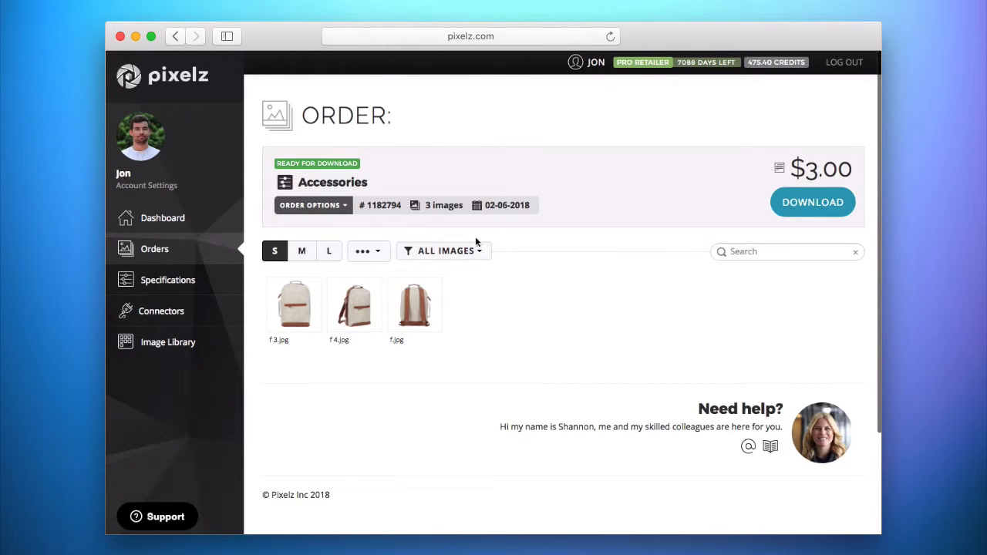
{"action": "left_click", "coordinate": [345, 207]}
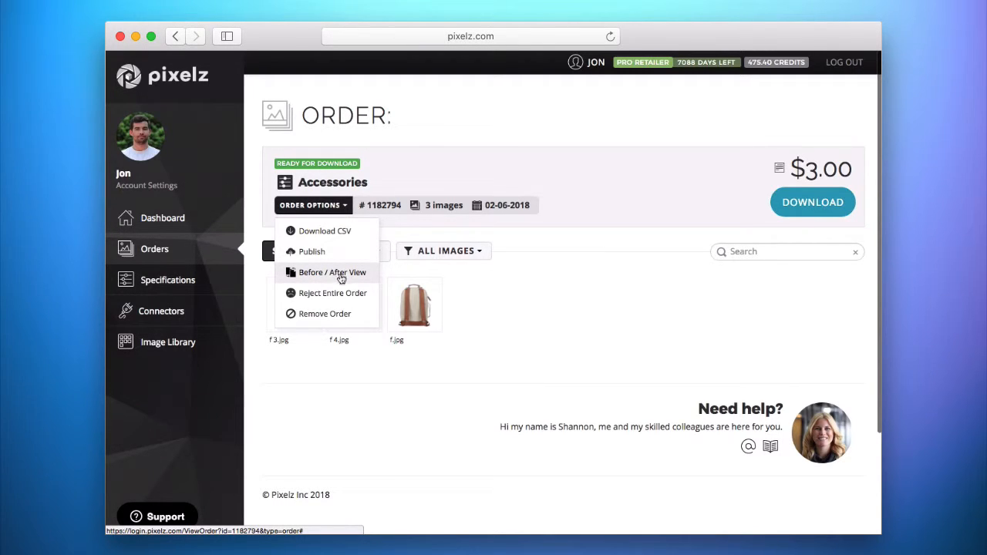
{"action": "left_click", "coordinate": [340, 274]}
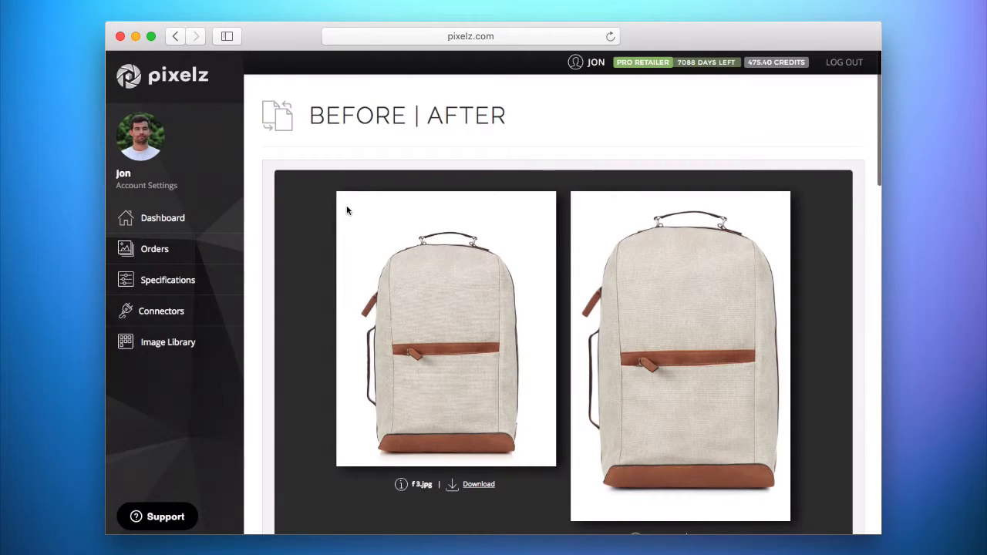
{"action": "scroll", "coordinate": [301, 257], "scroll_direction": "down", "scroll_amount": 5}
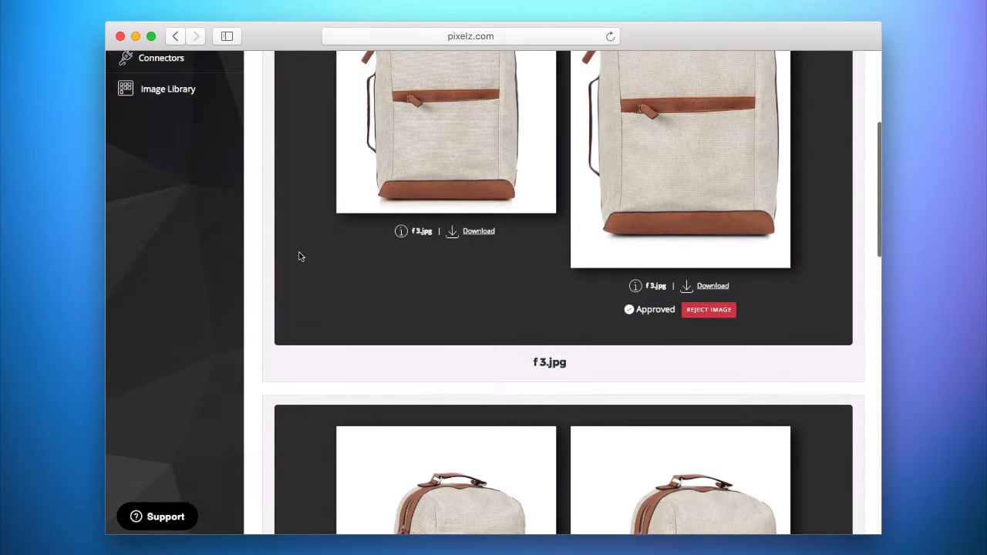
{"action": "scroll", "coordinate": [300, 257], "scroll_direction": "up", "scroll_amount": 2}
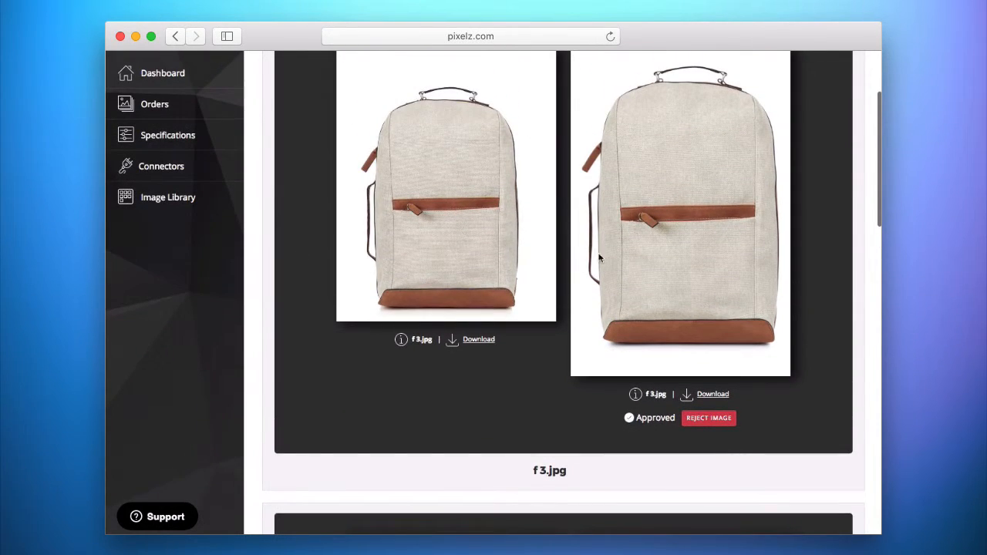
{"action": "mouse_move", "coordinate": [705, 216]}
{"action": "scroll", "coordinate": [689, 215], "scroll_direction": "down", "scroll_amount": 8}
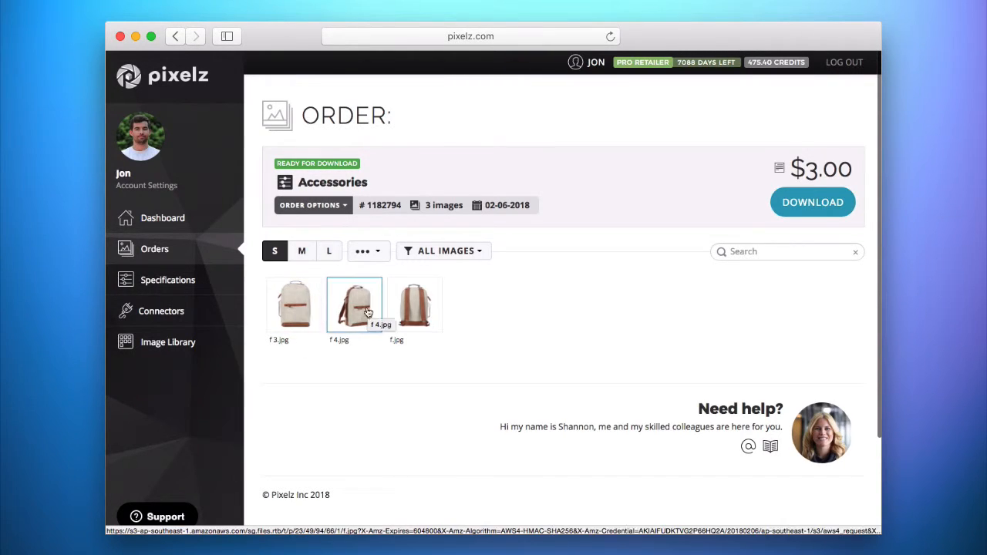
Step: Select the images f.jpg and f 3.jpg individually as a joint selection and clear it again
{"action": "left_click", "coordinate": [417, 310]}
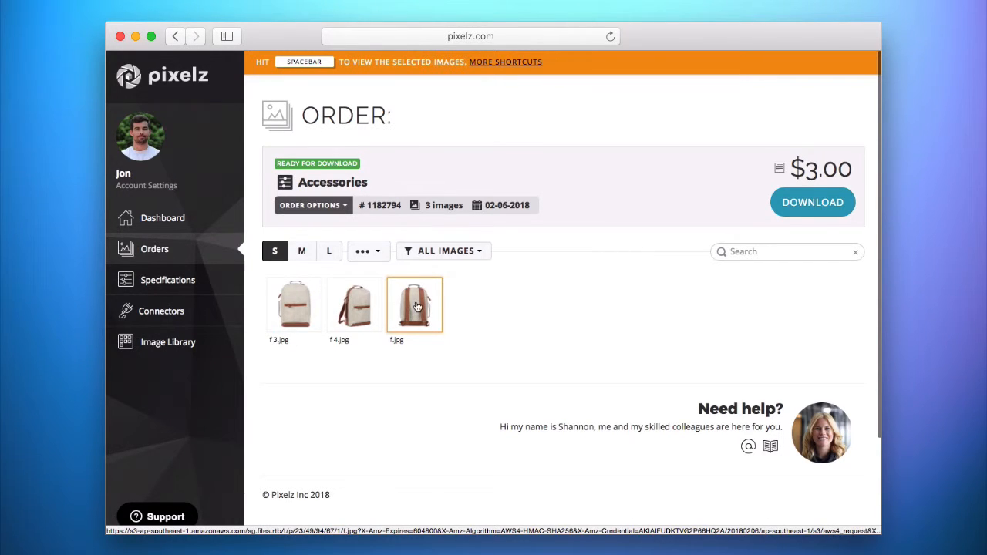
{"action": "left_click", "coordinate": [298, 309], "text": "super"}
{"action": "left_click", "coordinate": [458, 322]}
Step: Select the whole range of images from f.jpg to f 3.jpg and page through them in the image viewer
{"action": "left_click", "coordinate": [416, 312]}
{"action": "left_click", "coordinate": [296, 312], "text": "shift"}
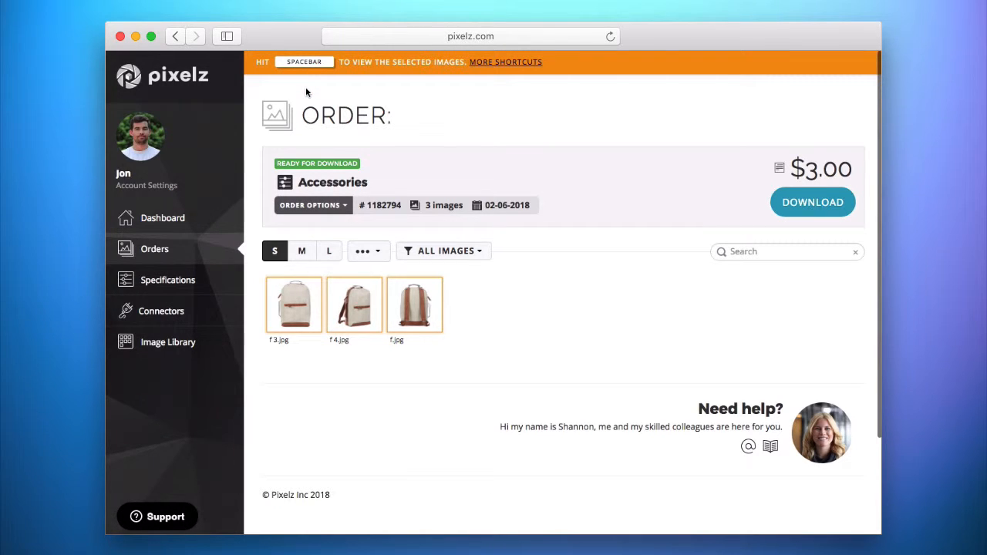
{"action": "key", "text": "space"}
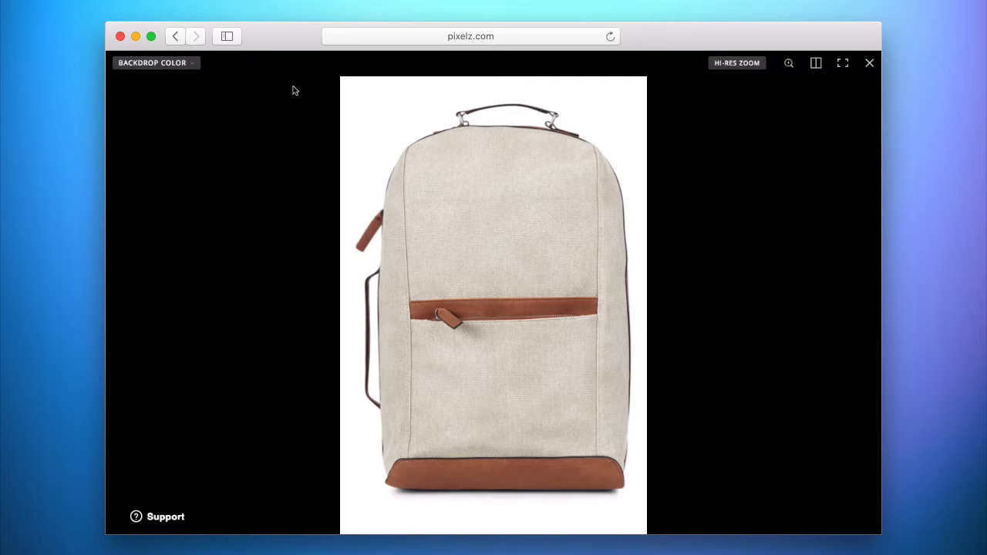
{"action": "key", "text": "Right"}
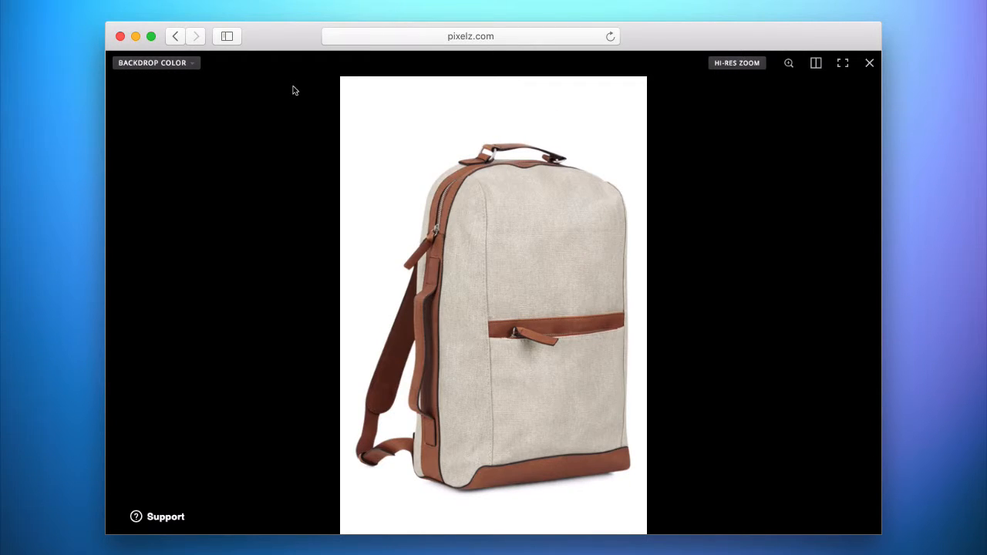
{"action": "key", "text": "Right"}
{"action": "key", "text": "Right"}
{"action": "key", "text": "Right"}
{"action": "key", "text": "Right"}
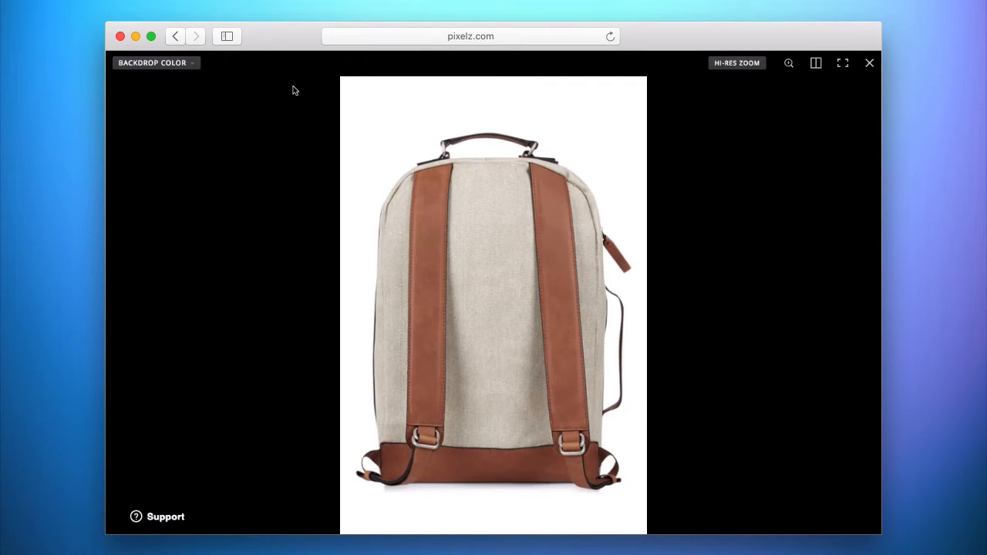
{"action": "key", "text": "Right"}
{"action": "key", "text": "Right"}
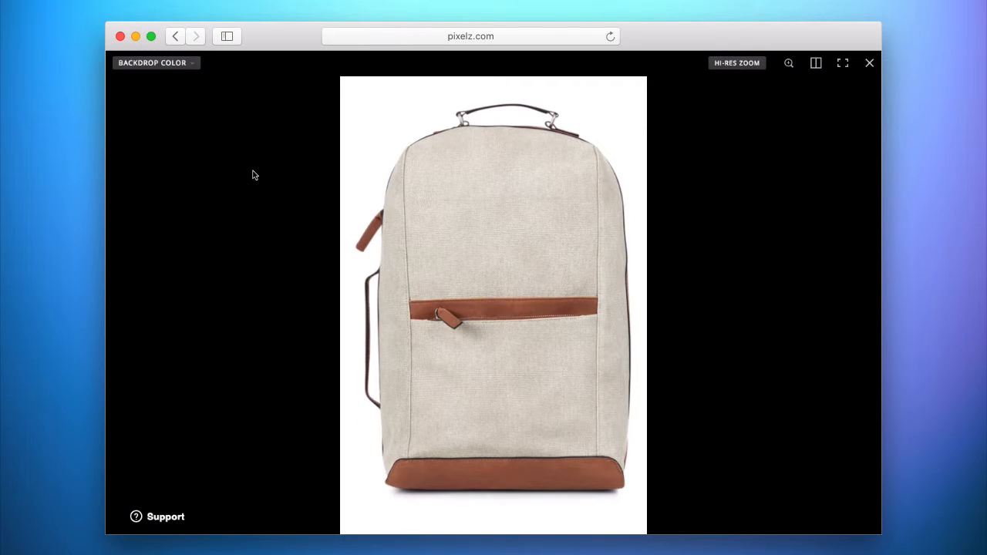
Step: Change the viewer's backdrop color to Grey, to White, and back to Black
{"action": "left_click", "coordinate": [193, 66]}
{"action": "left_click", "coordinate": [151, 103]}
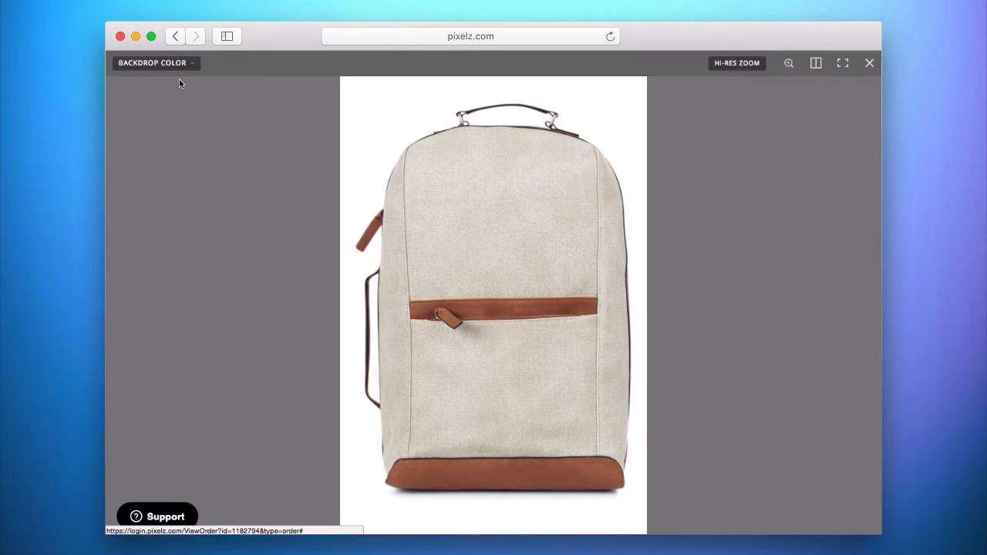
{"action": "left_click", "coordinate": [192, 64]}
{"action": "left_click", "coordinate": [140, 118]}
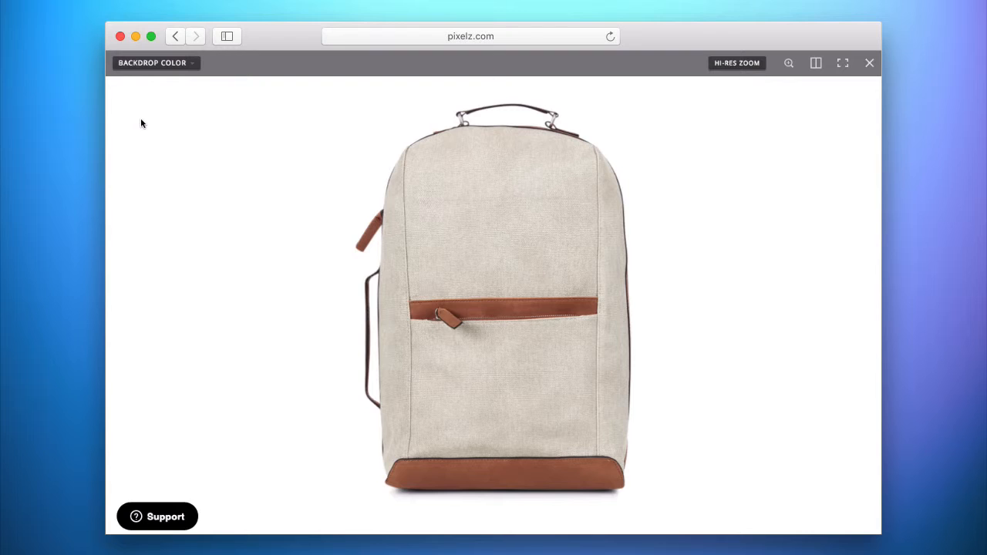
{"action": "left_click", "coordinate": [192, 66]}
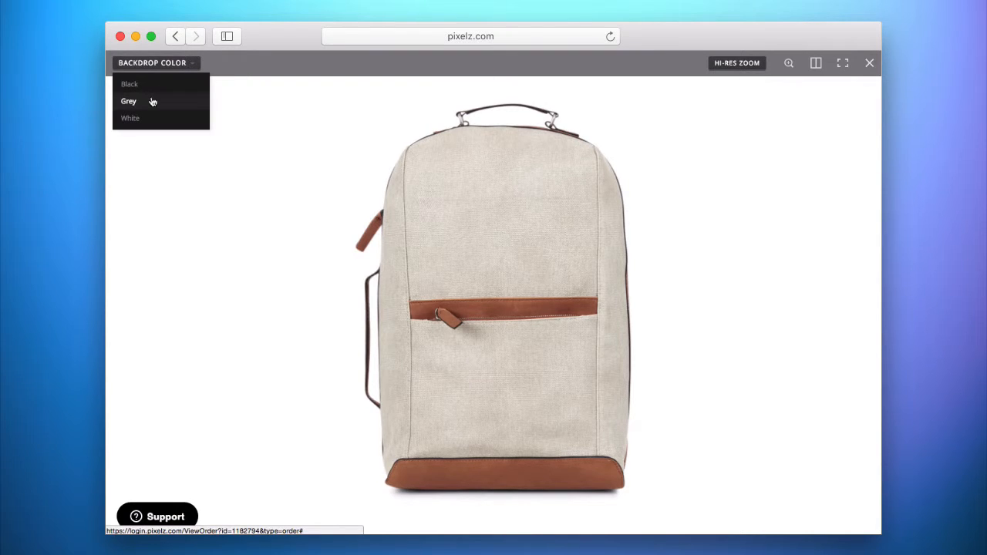
{"action": "left_click", "coordinate": [130, 84]}
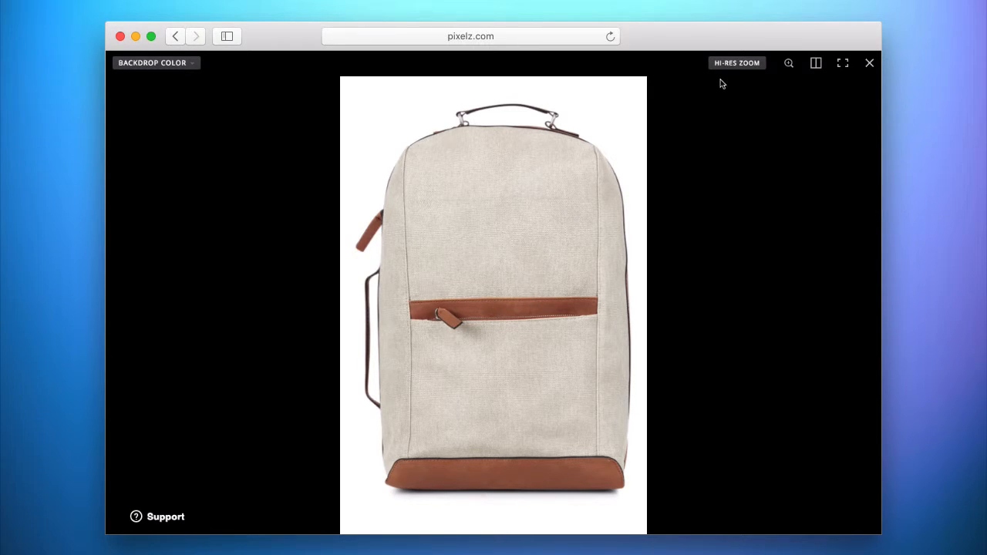
Step: Compare the original and edited versions of the backpack images side by side, and return to the single-image view
{"action": "left_click", "coordinate": [843, 62]}
{"action": "left_click", "coordinate": [856, 64]}
{"action": "left_click", "coordinate": [817, 65]}
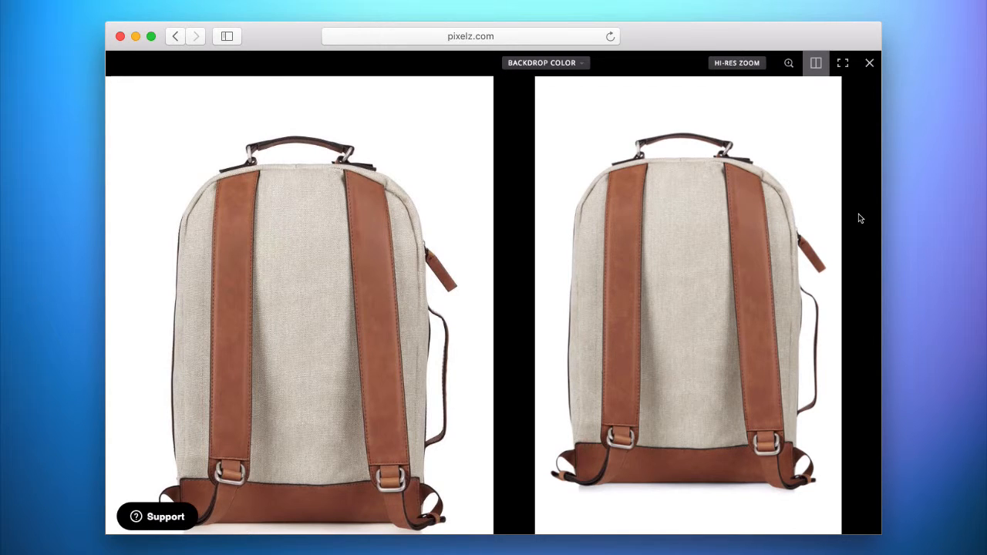
{"action": "left_click", "coordinate": [815, 66]}
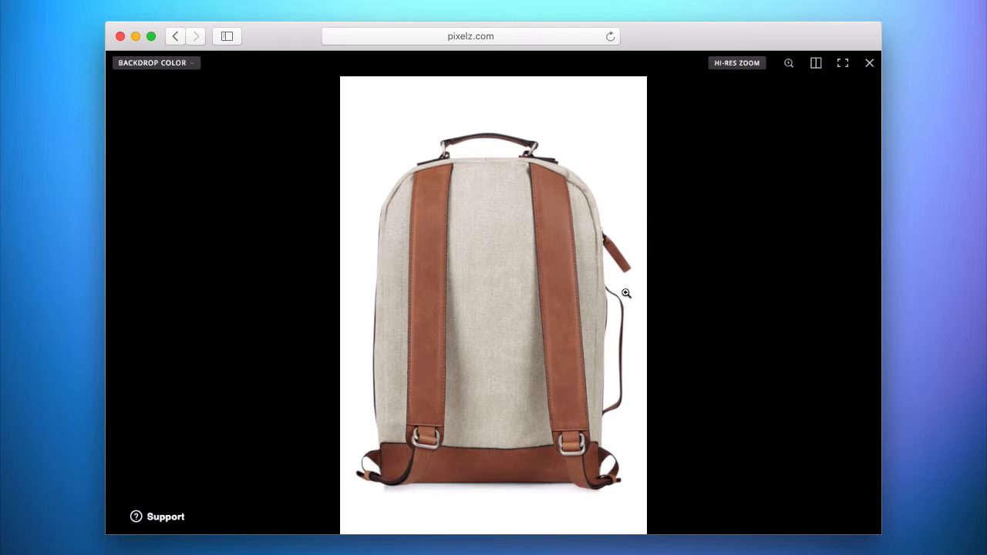
Step: Show f.jpg in full screen, leave full screen, and close the image viewer
{"action": "left_click", "coordinate": [842, 62]}
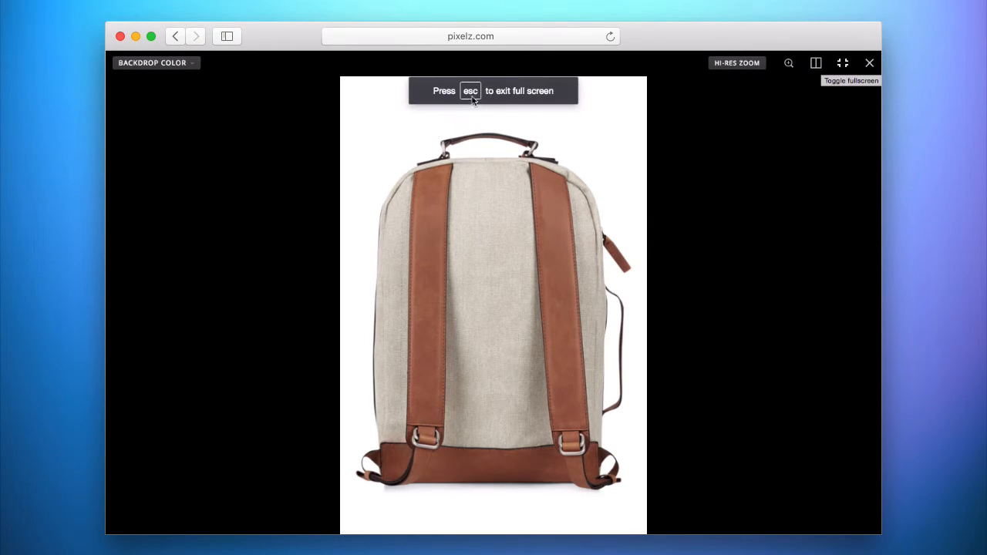
{"action": "left_click", "coordinate": [842, 63]}
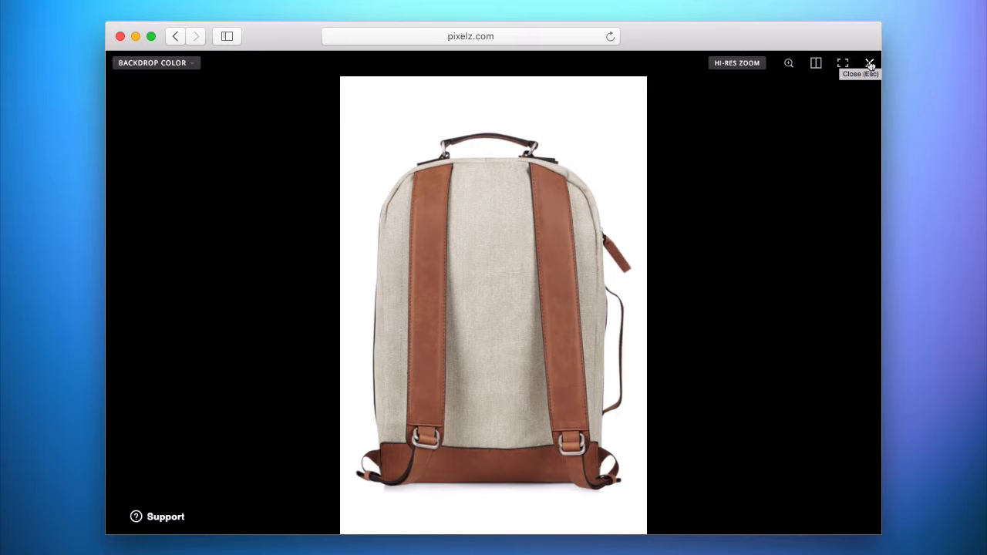
{"action": "left_click", "coordinate": [870, 64]}
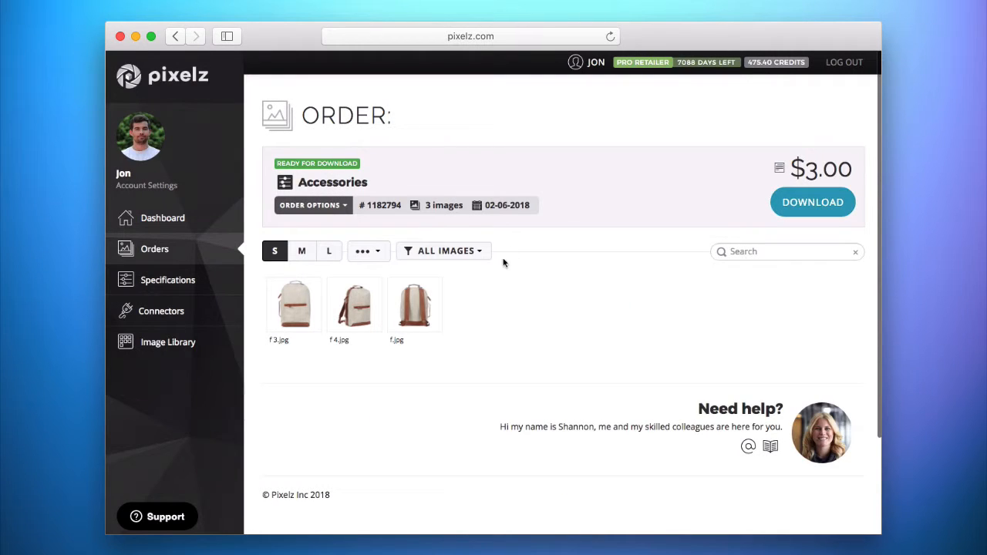
Step: Examine the actions available for the single image f.jpg and compare them with the options for the whole order
{"action": "right_click", "coordinate": [430, 310]}
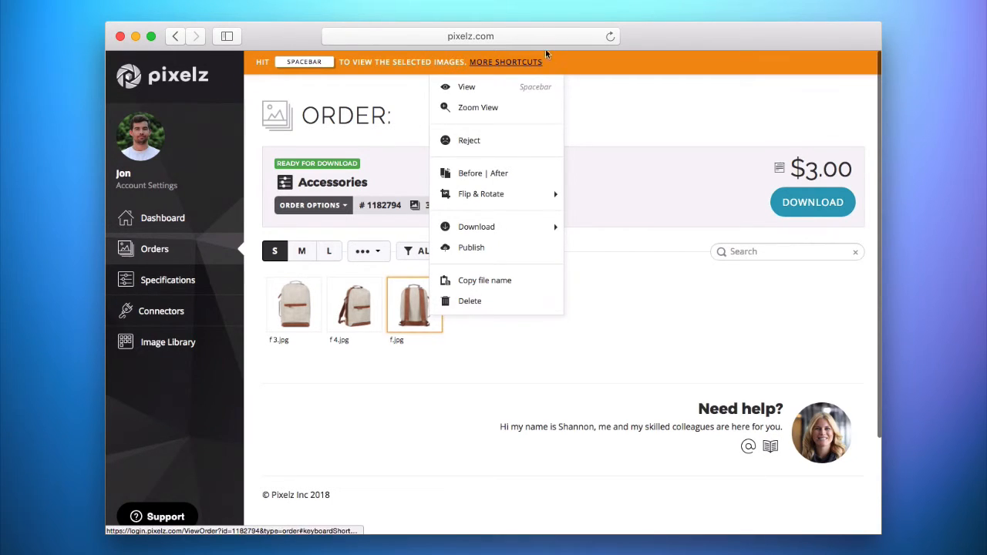
{"action": "mouse_move", "coordinate": [515, 195]}
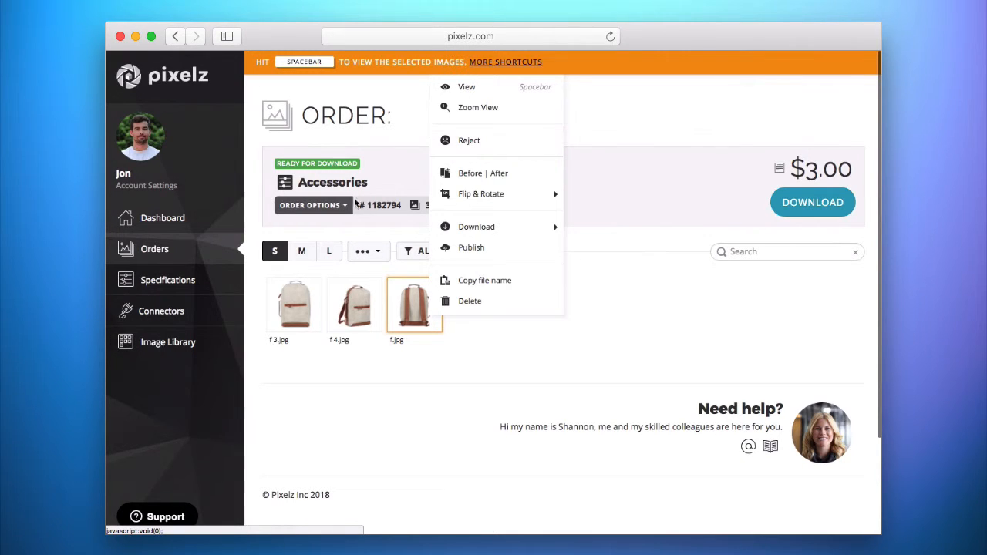
{"action": "left_click", "coordinate": [348, 233]}
{"action": "left_click", "coordinate": [347, 208]}
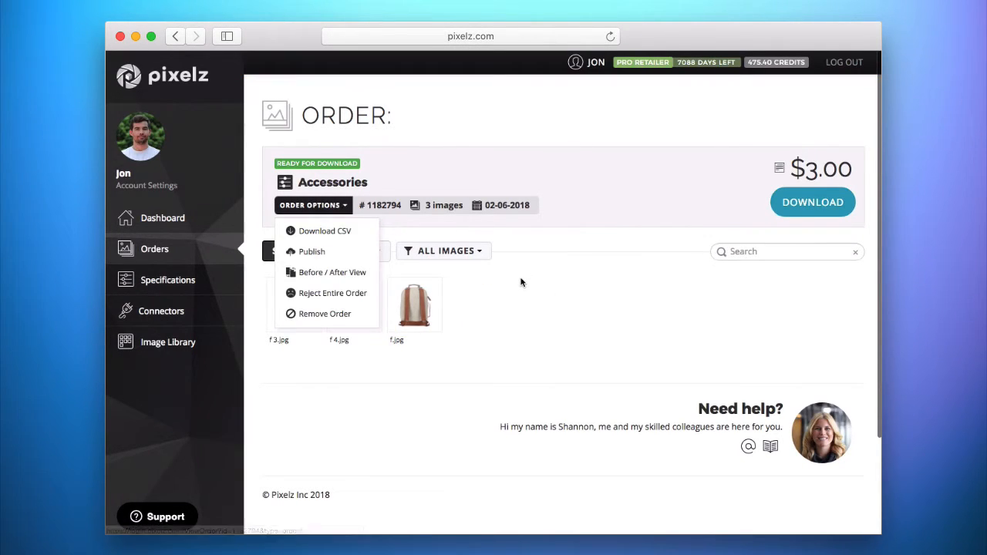
{"action": "left_click", "coordinate": [547, 345]}
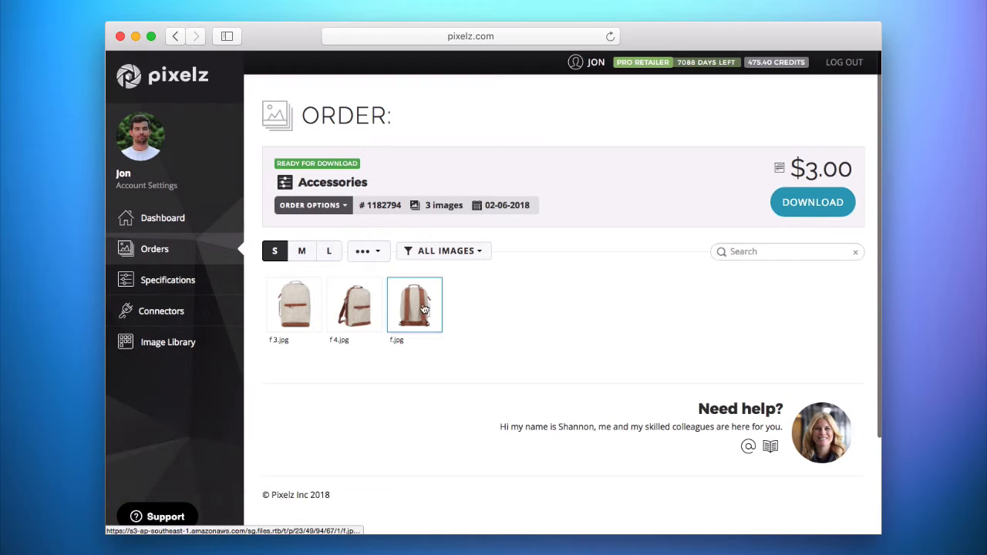
{"action": "right_click", "coordinate": [432, 315]}
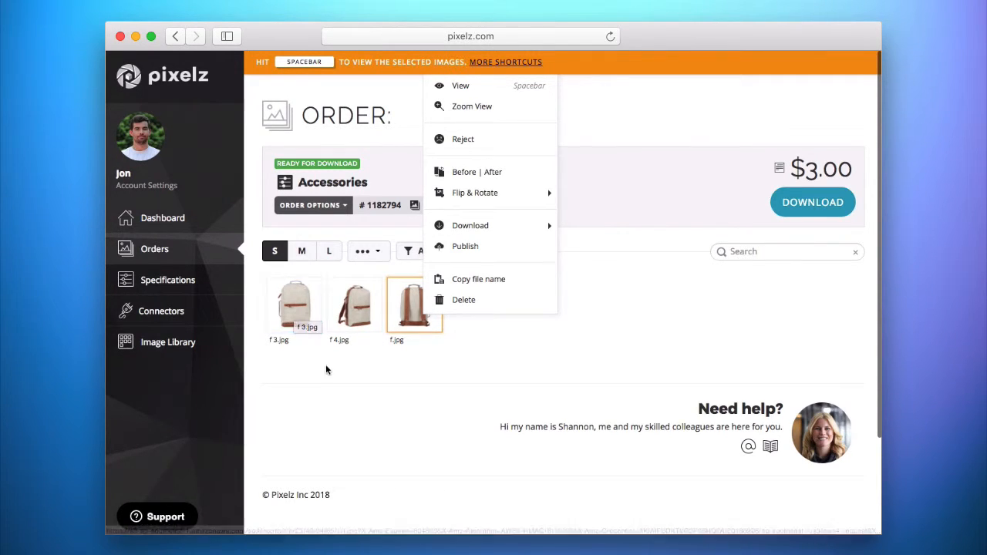
{"action": "left_click", "coordinate": [356, 224]}
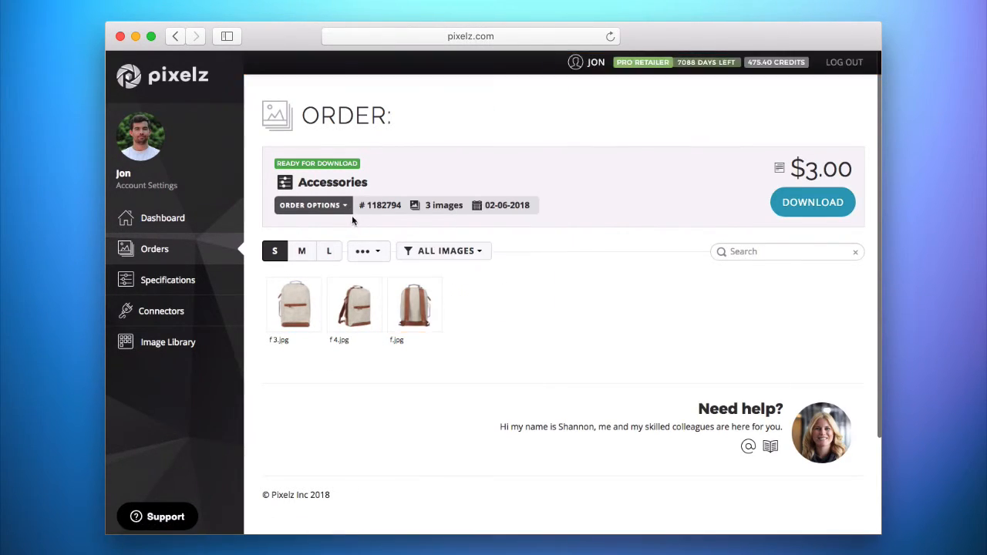
{"action": "left_click", "coordinate": [347, 211]}
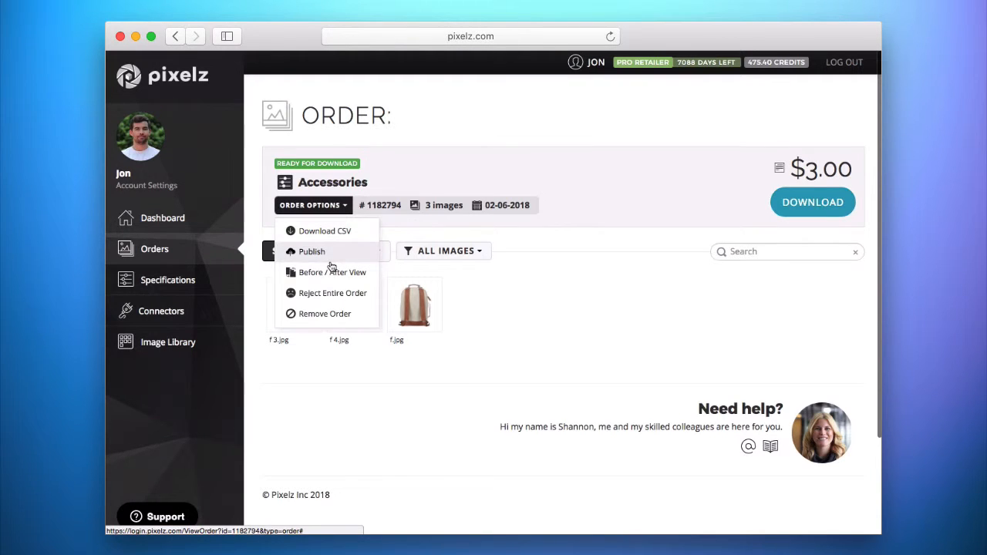
{"action": "left_click", "coordinate": [532, 258]}
Step: Select f.jpg and f 3.jpg together, inspect them in Zoom View, and close the view
{"action": "left_click", "coordinate": [422, 312]}
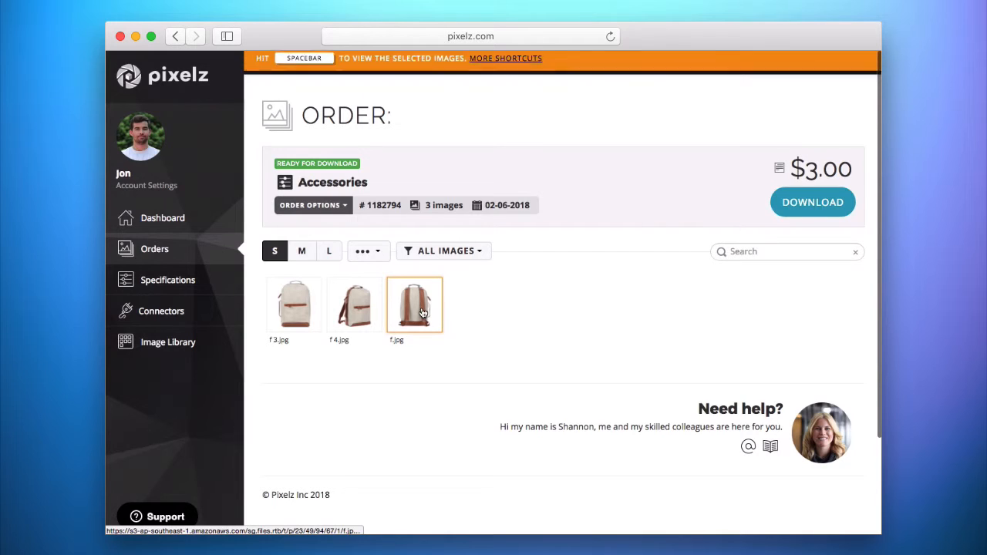
{"action": "right_click", "coordinate": [422, 311]}
{"action": "left_click", "coordinate": [475, 343]}
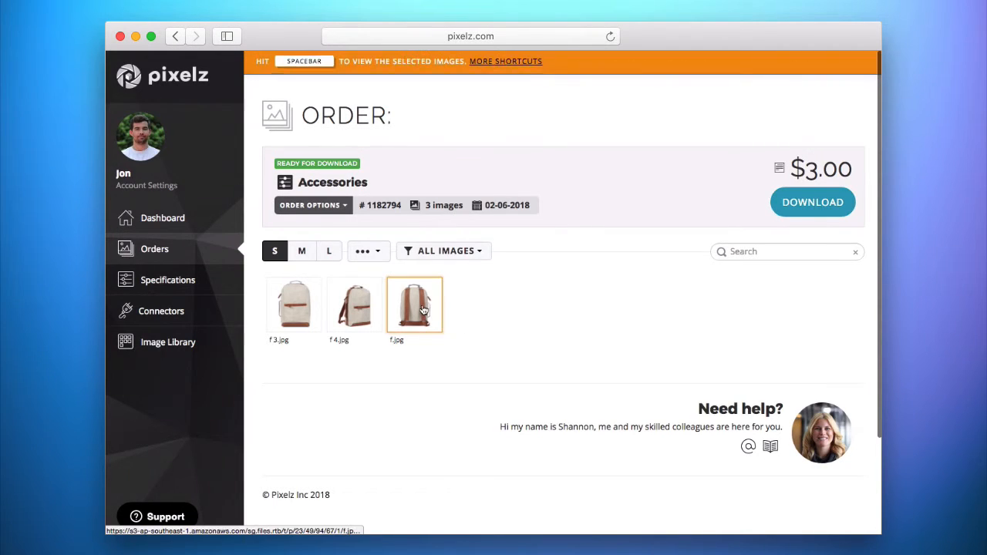
{"action": "left_click", "coordinate": [296, 309]}
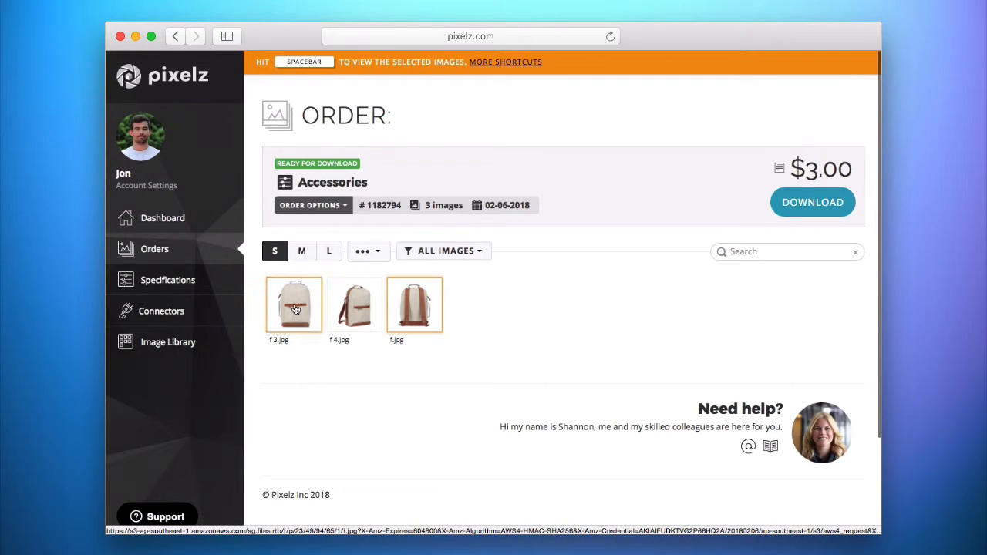
{"action": "right_click", "coordinate": [424, 308]}
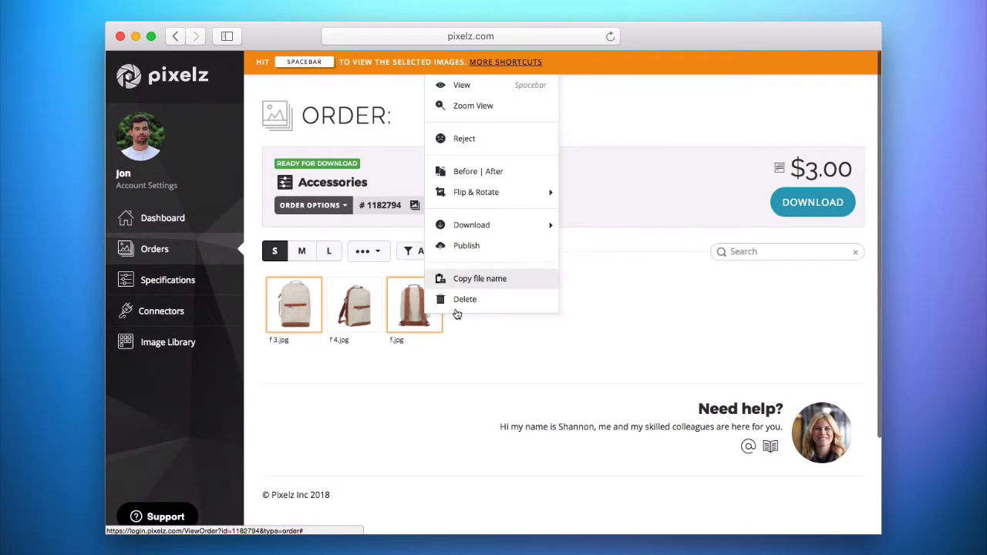
{"action": "right_click", "coordinate": [410, 309]}
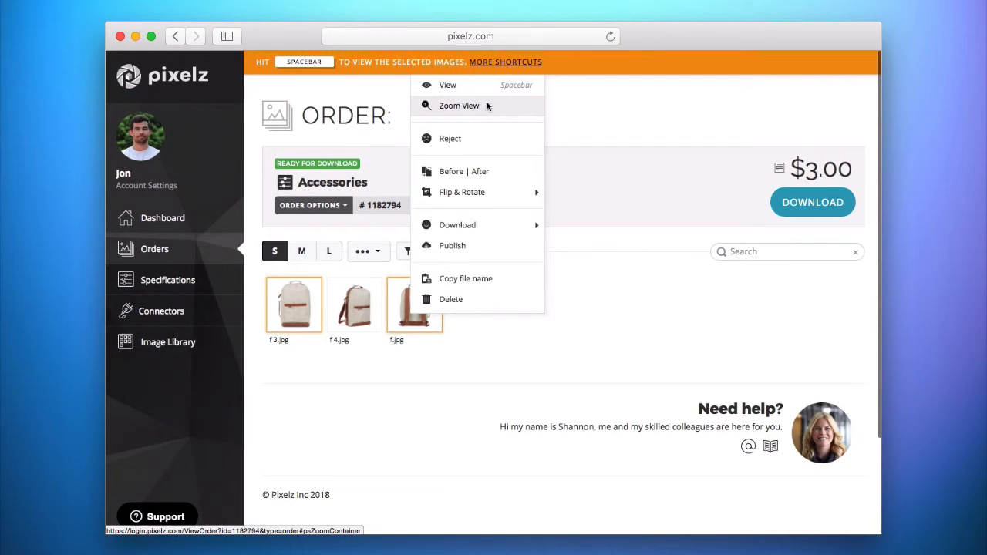
{"action": "left_click", "coordinate": [488, 107]}
{"action": "left_click", "coordinate": [854, 70]}
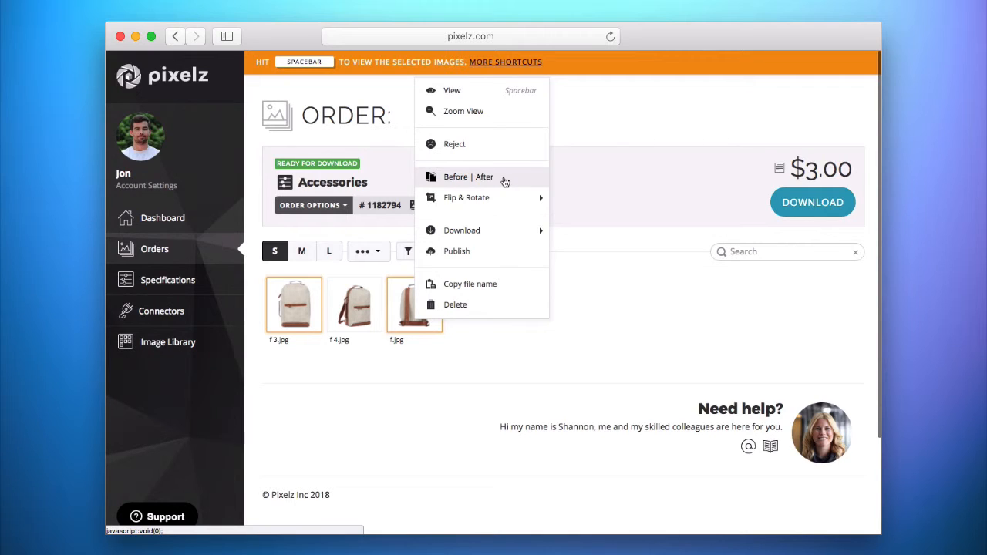
Step: Flip the selected images f 3.jpg and f.jpg horizontally and rotate them clockwise
{"action": "mouse_move", "coordinate": [501, 198]}
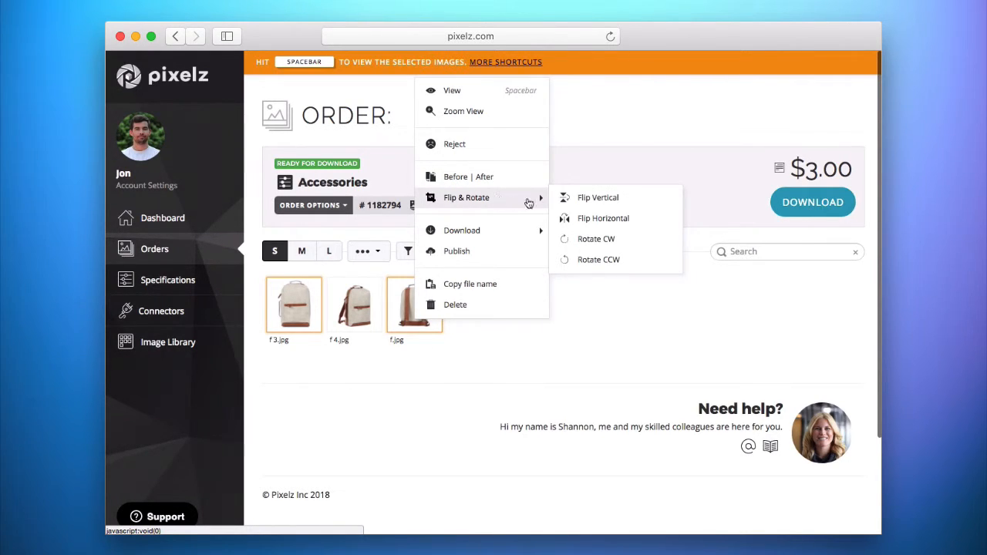
{"action": "left_click", "coordinate": [604, 219]}
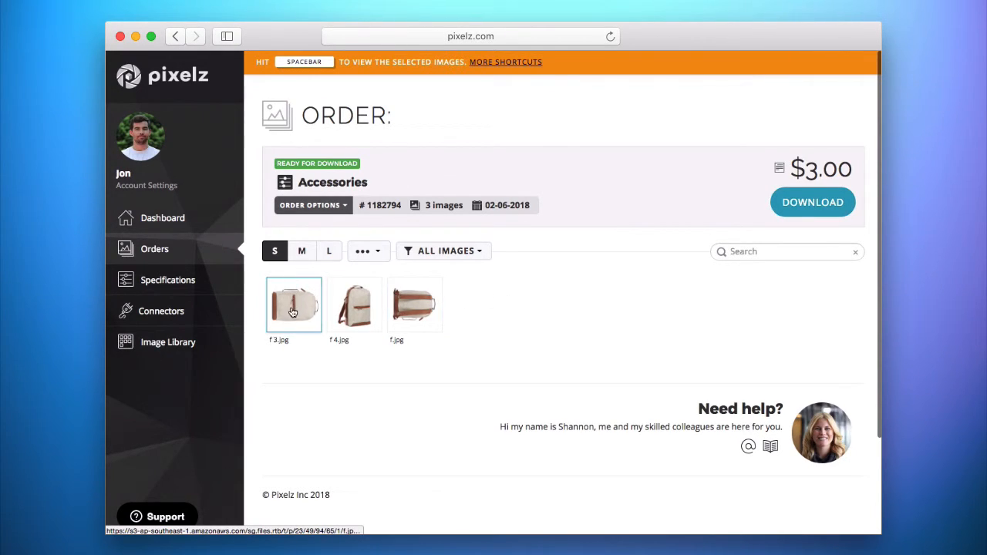
Step: Copy the file names of the selected images f 3.jpg and f.jpg, and clear the selection without deleting anything
{"action": "right_click", "coordinate": [414, 304]}
{"action": "mouse_move", "coordinate": [494, 224]}
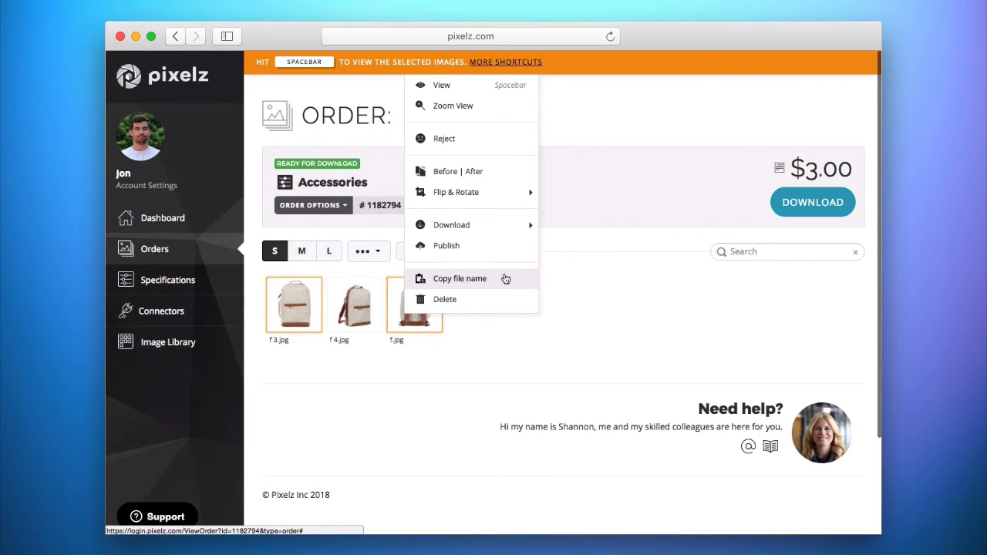
{"action": "left_click", "coordinate": [505, 278]}
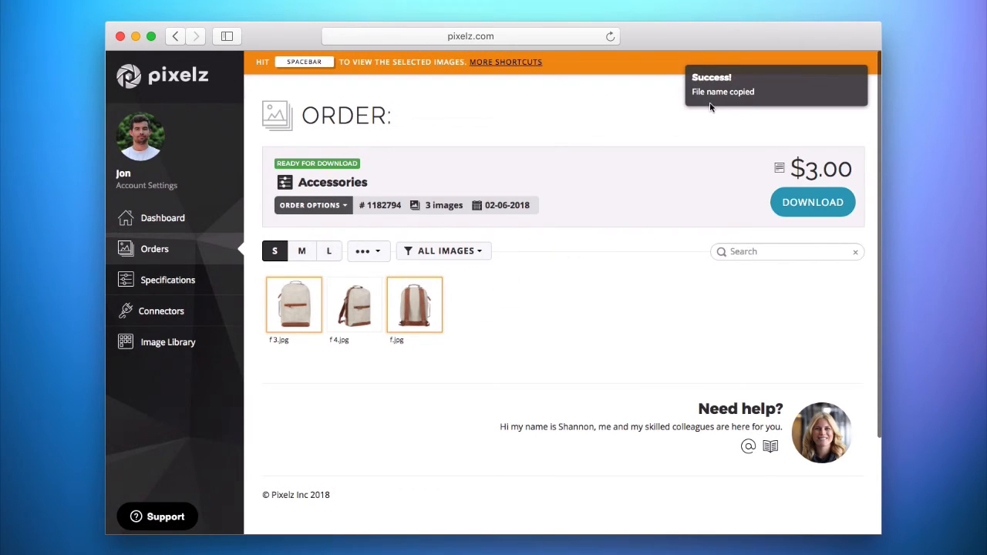
{"action": "right_click", "coordinate": [492, 315]}
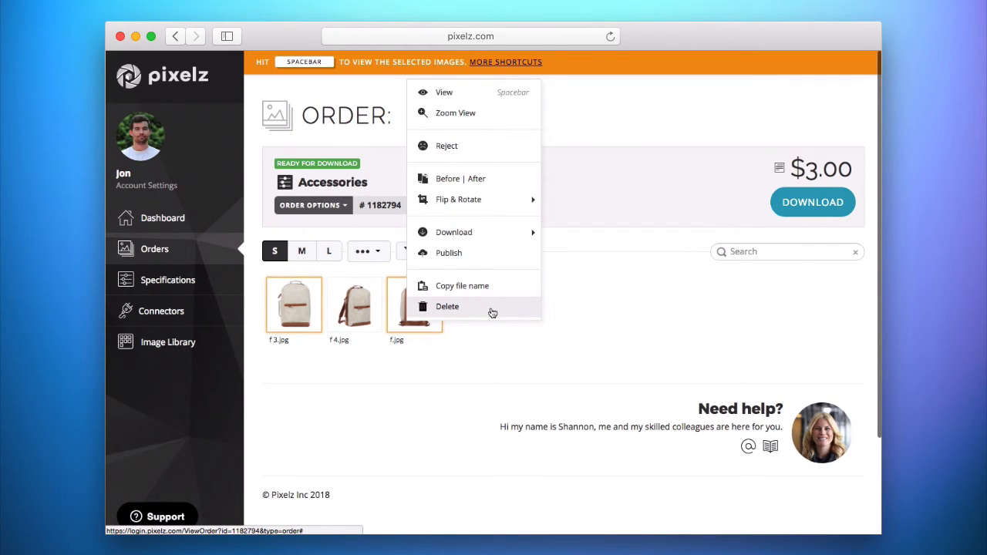
{"action": "left_click", "coordinate": [524, 306]}
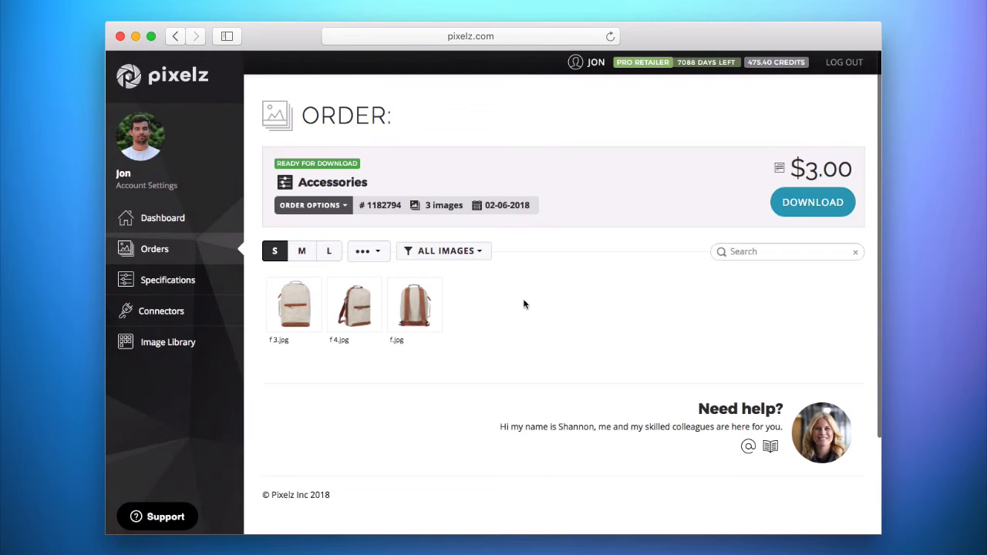